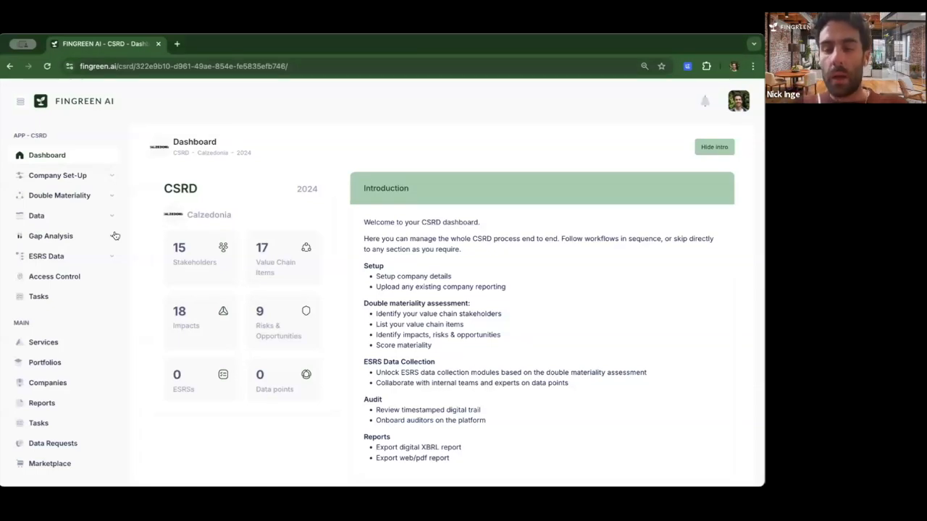
# Review Calzedonia's company details and selected NACE activities in the company set-up, and continue to the public sources.
pyautogui.click(97, 197)
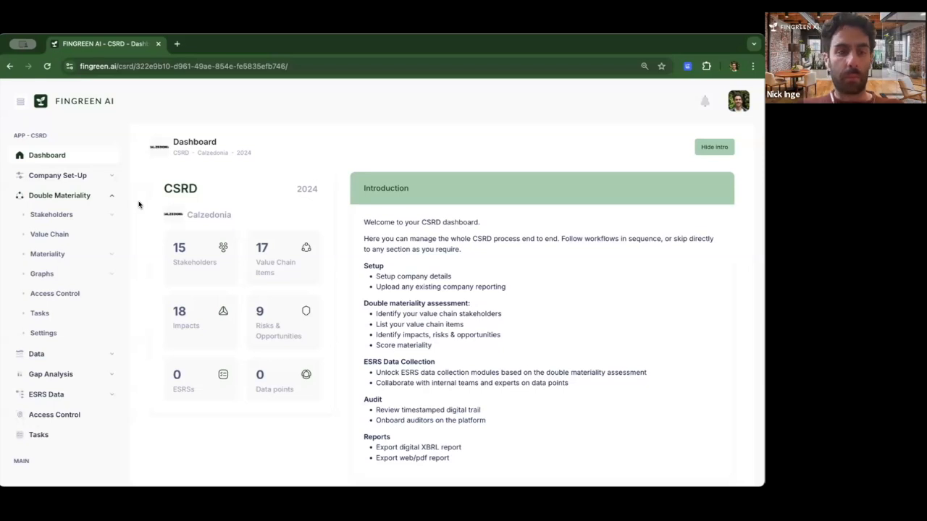
pyautogui.click(88, 181)
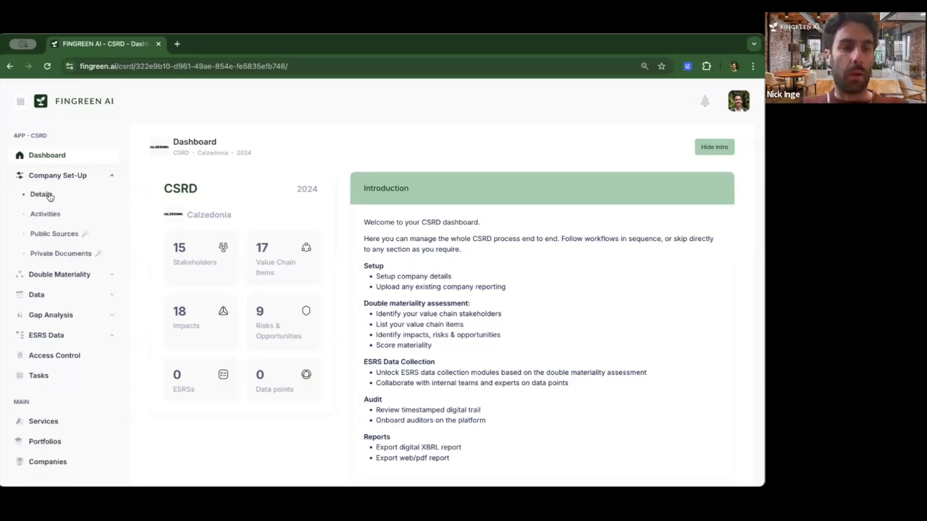
pyautogui.click(49, 196)
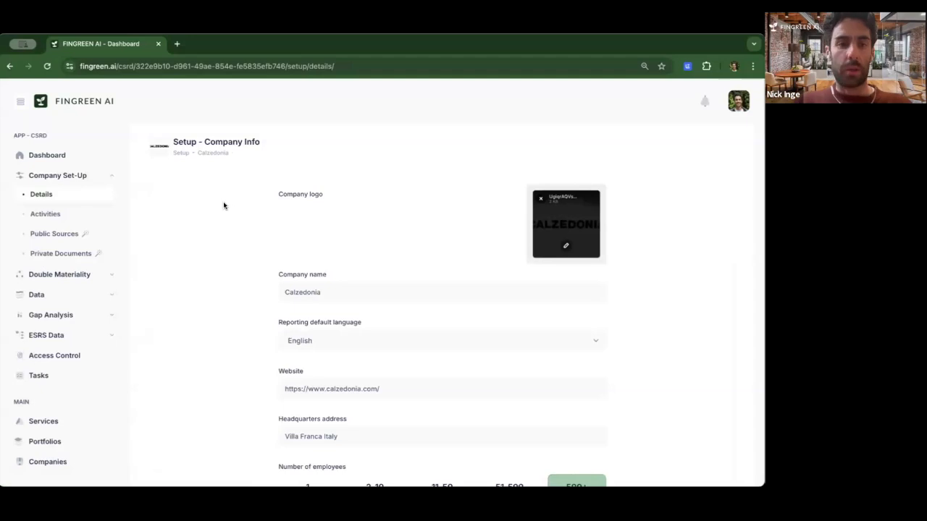
pyautogui.scroll(-2, 223, 205)
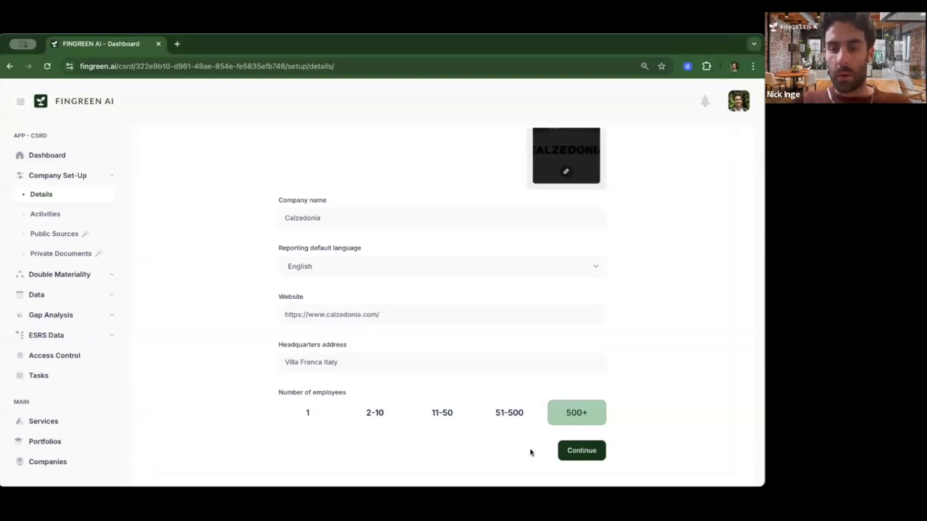
pyautogui.click(577, 452)
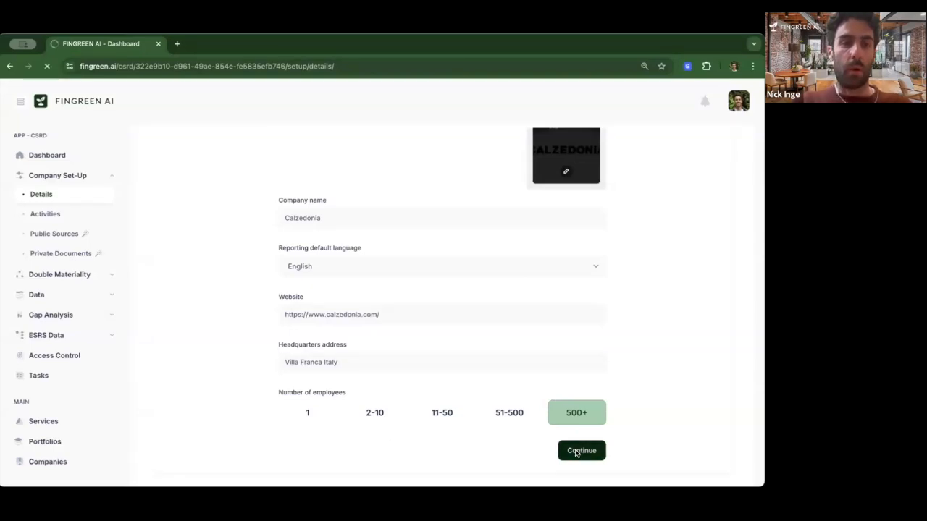
pyautogui.scroll(-1, 495, 361)
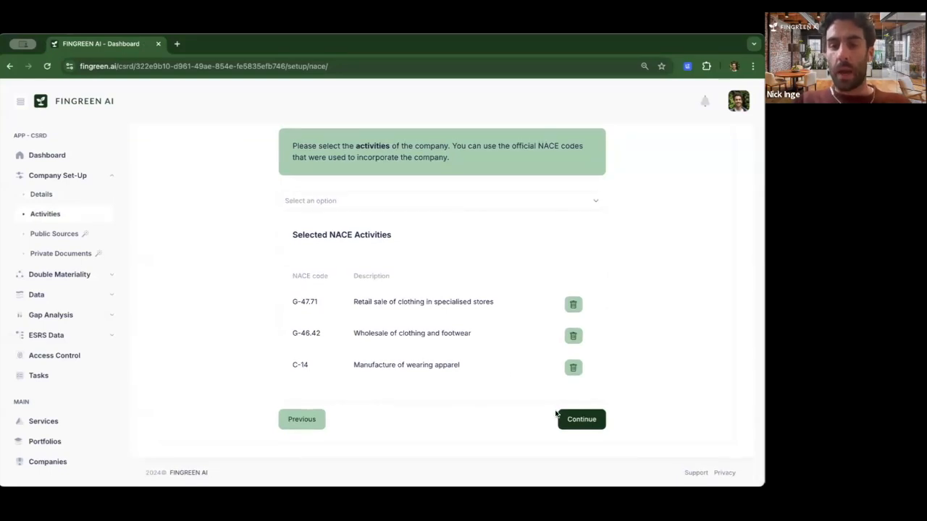
pyautogui.click(567, 420)
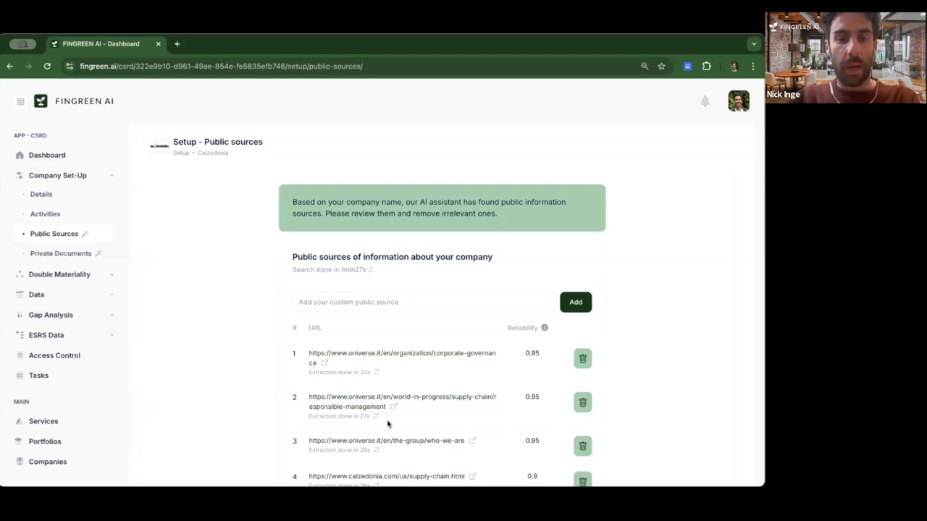
# Read through the public information sources found for the company with their reliability scores, and continue to the private documents.
pyautogui.scroll(-5, 416, 422)
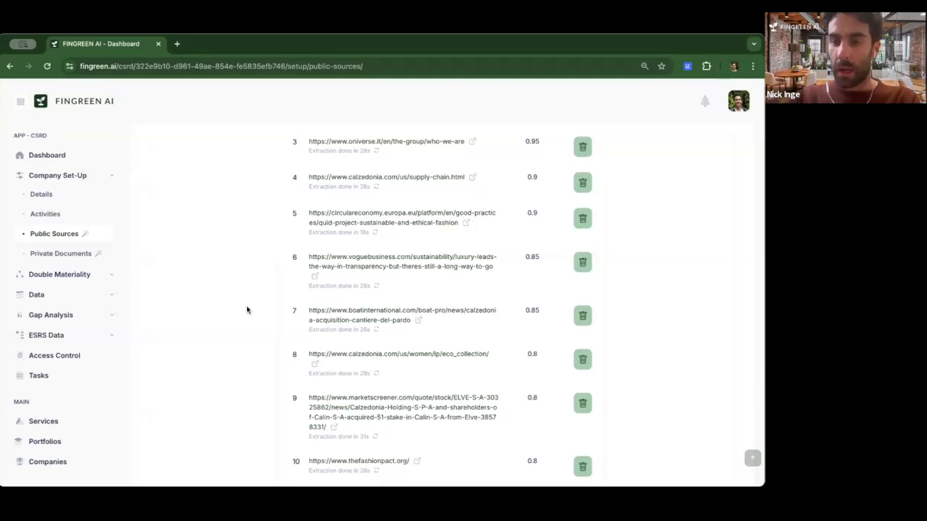
pyautogui.scroll(-1, 246, 310)
pyautogui.scroll(5, 246, 310)
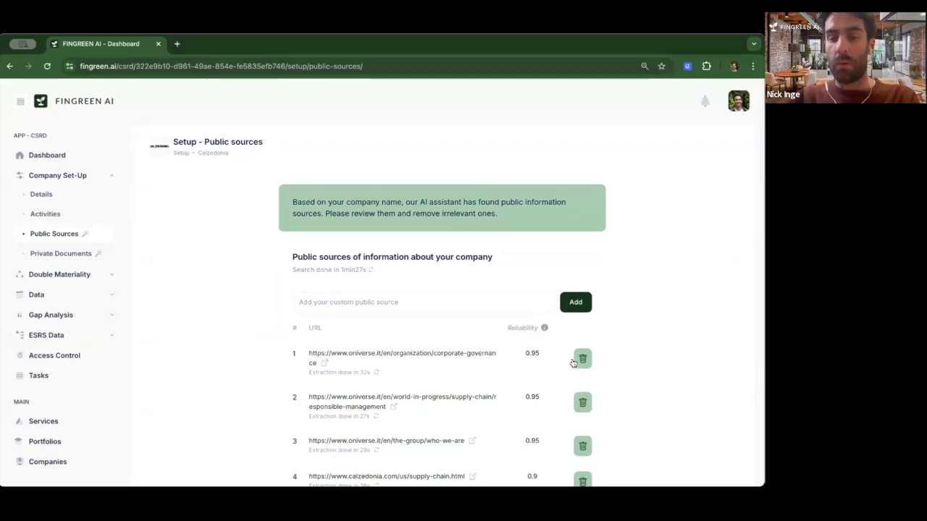
pyautogui.scroll(-6, 448, 335)
pyautogui.scroll(-3, 448, 335)
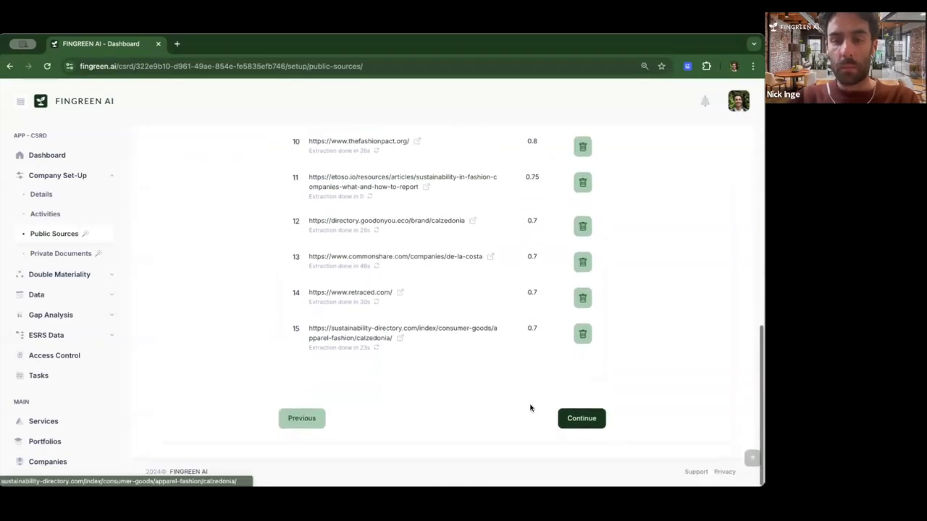
pyautogui.click(581, 418)
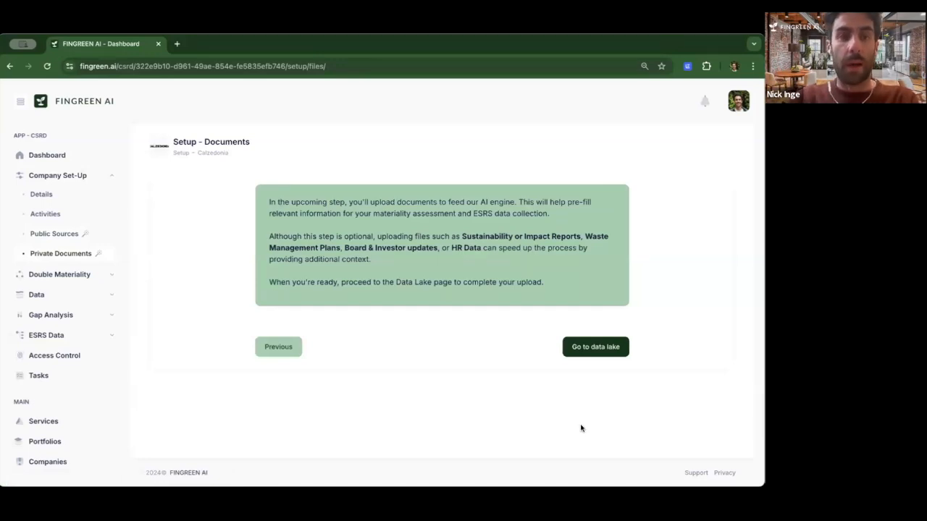
# Go to the data lake and examine its uploaded files, connected objects and AI Hub suggestions.
pyautogui.click(583, 348)
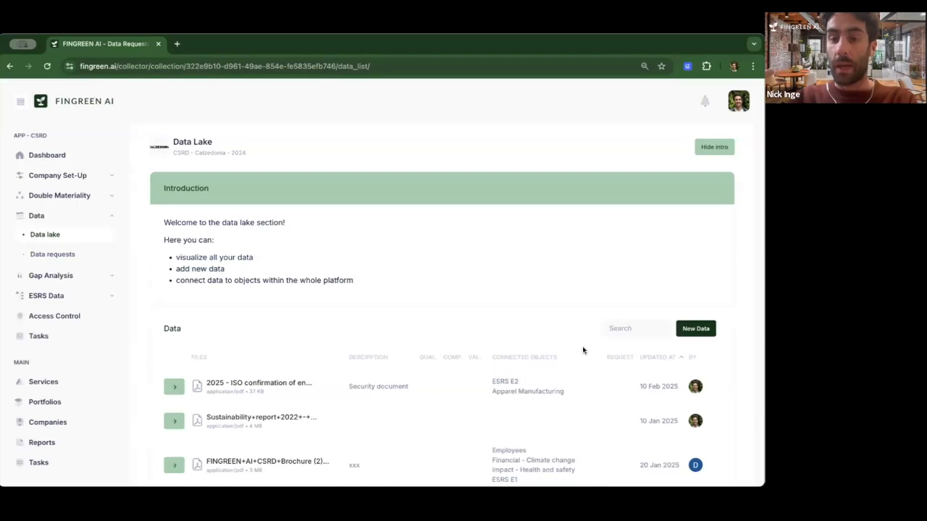
pyautogui.scroll(-3, 483, 324)
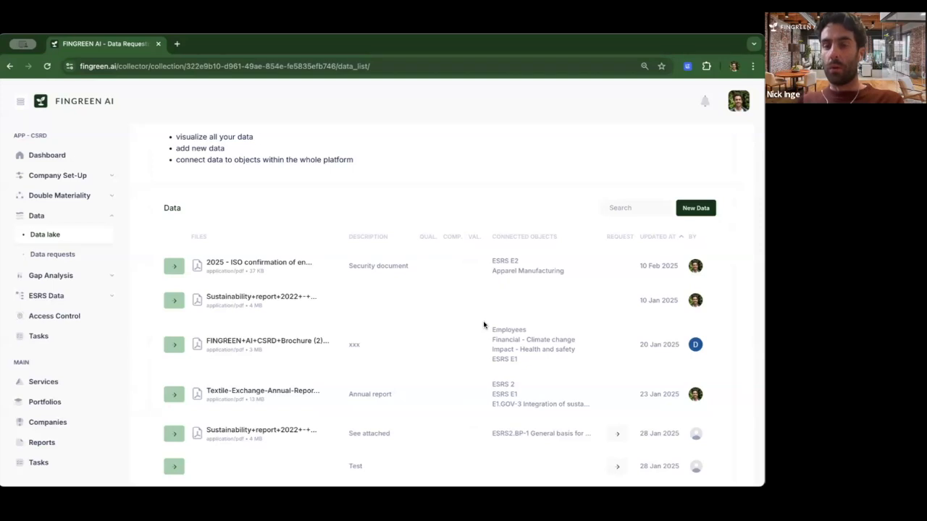
pyautogui.scroll(-2, 484, 325)
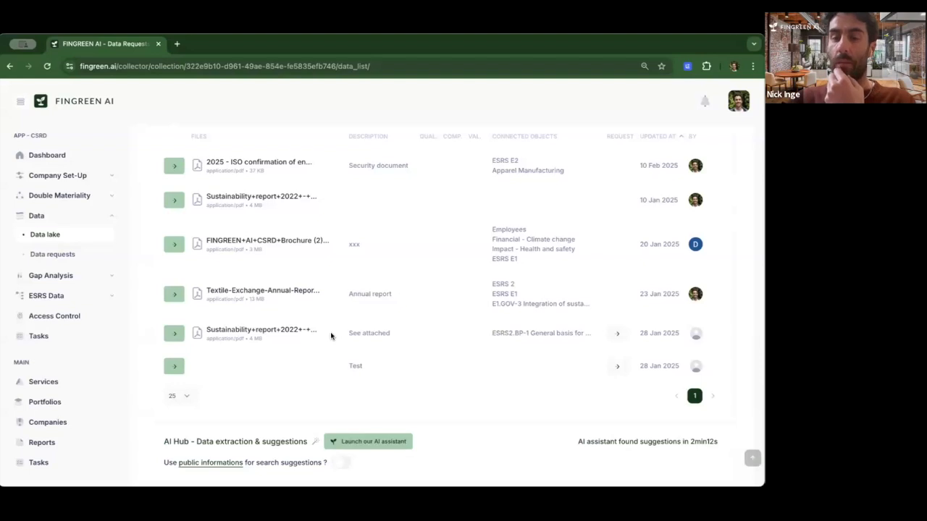
pyautogui.scroll(-3, 331, 333)
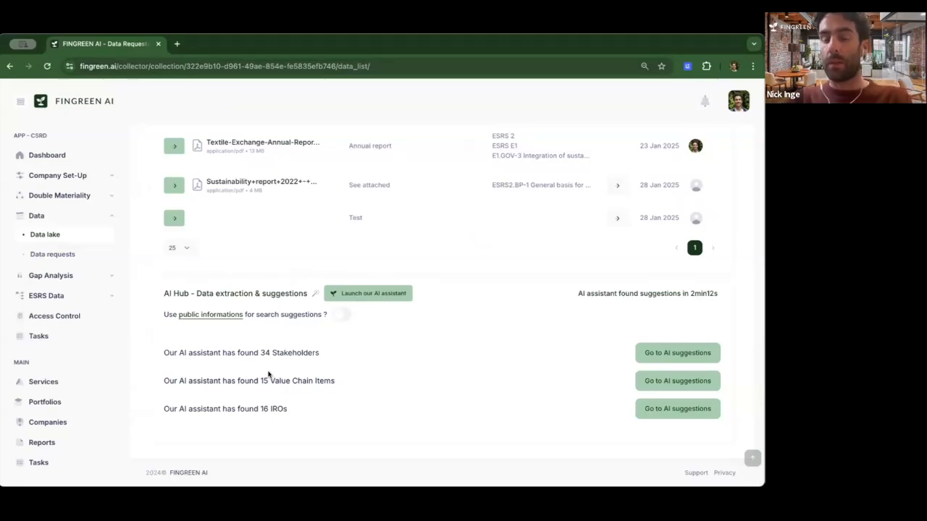
pyautogui.scroll(3, 295, 302)
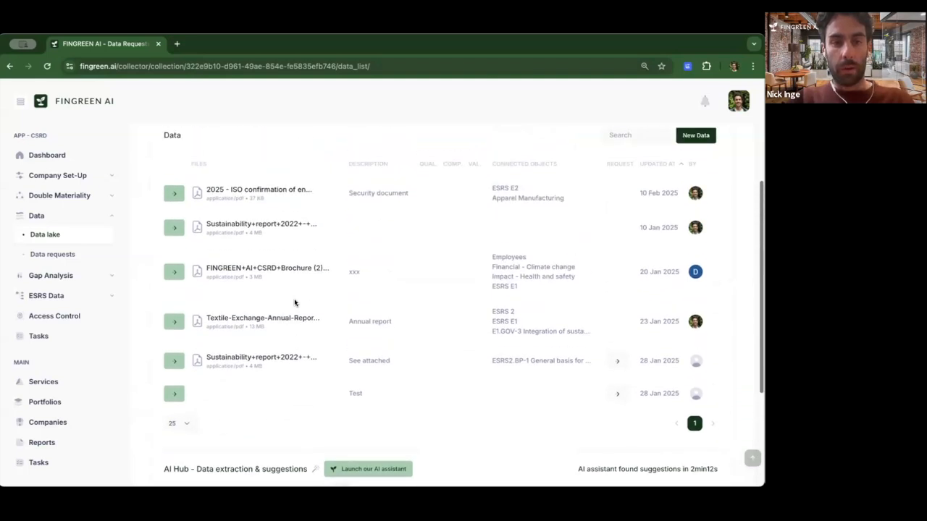
pyautogui.scroll(1, 295, 302)
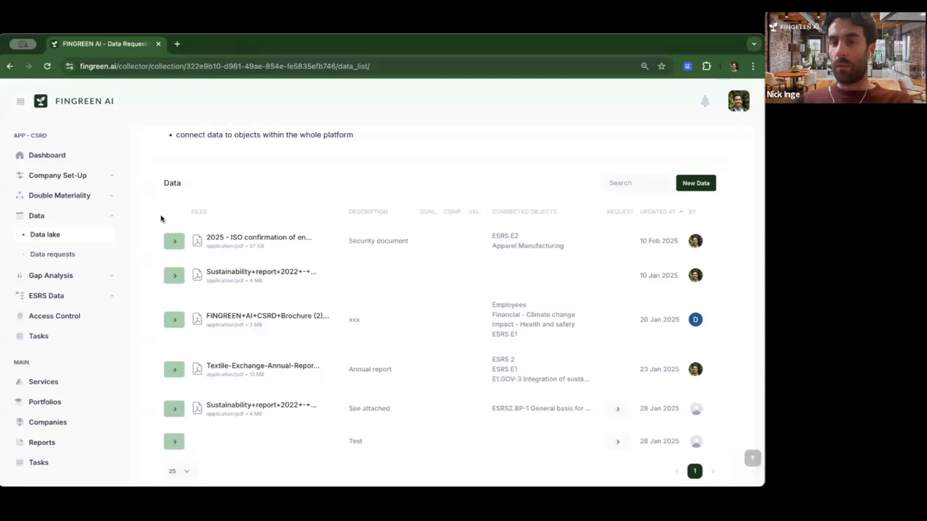
# Open the stakeholder groups of the double materiality assessment and read through their descriptions and linked value chain items.
pyautogui.click(107, 217)
pyautogui.click(90, 195)
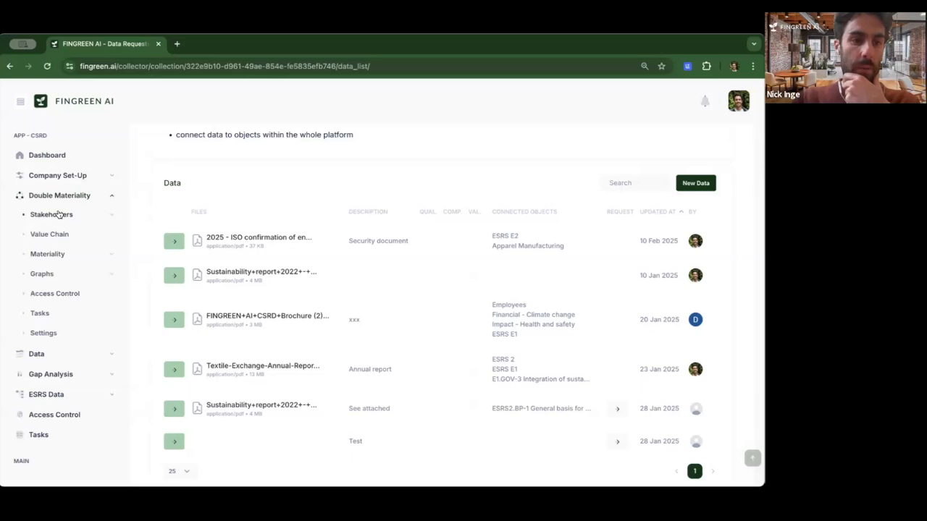
pyautogui.click(58, 215)
pyautogui.click(48, 233)
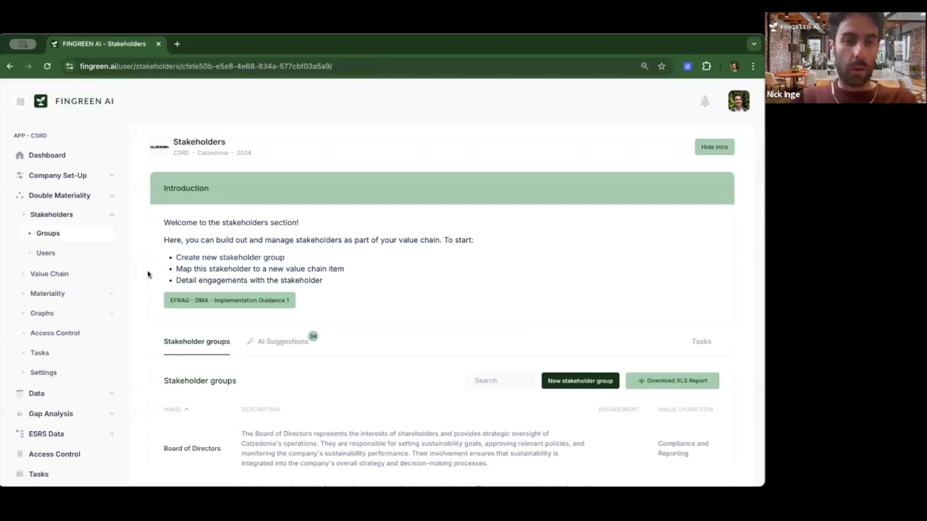
pyautogui.scroll(-1, 142, 275)
pyautogui.scroll(-3, 142, 276)
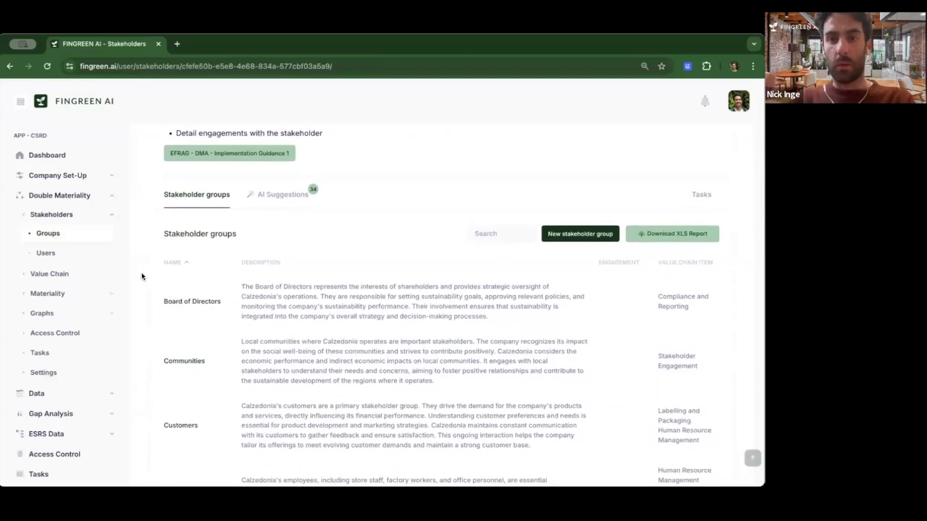
pyautogui.scroll(-2, 145, 290)
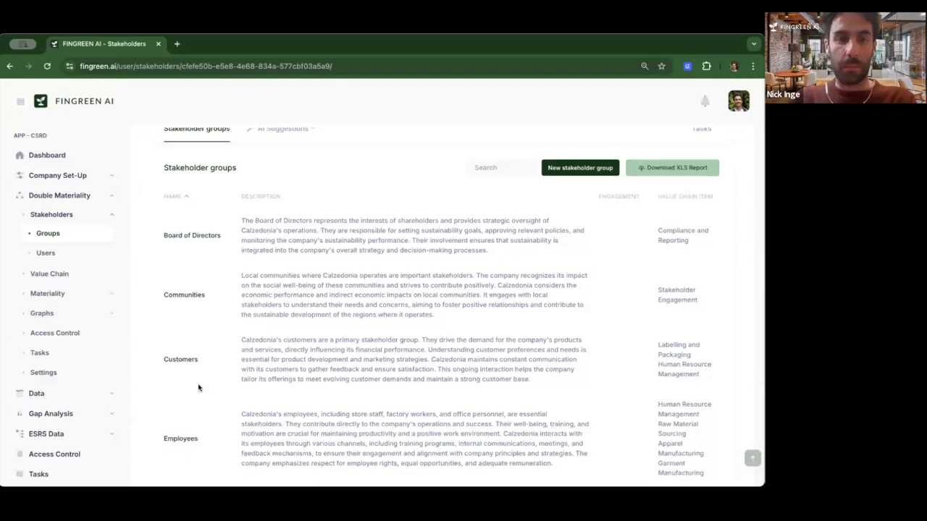
# View the blank form for creating a new stakeholder group and close it without submitting.
pyautogui.click(574, 170)
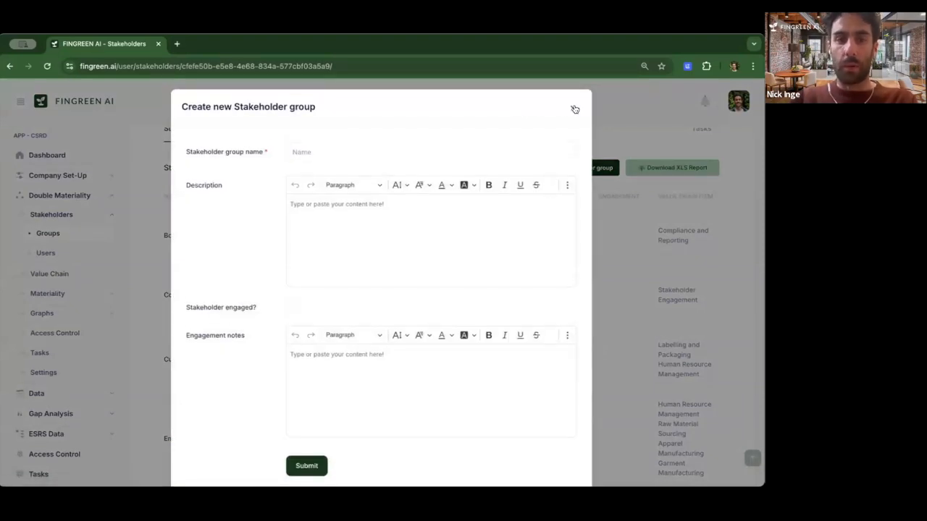
pyautogui.click(574, 109)
# Open the AI suggestions for stakeholders and read through the suggested groups and their descriptions.
pyautogui.scroll(1, 394, 248)
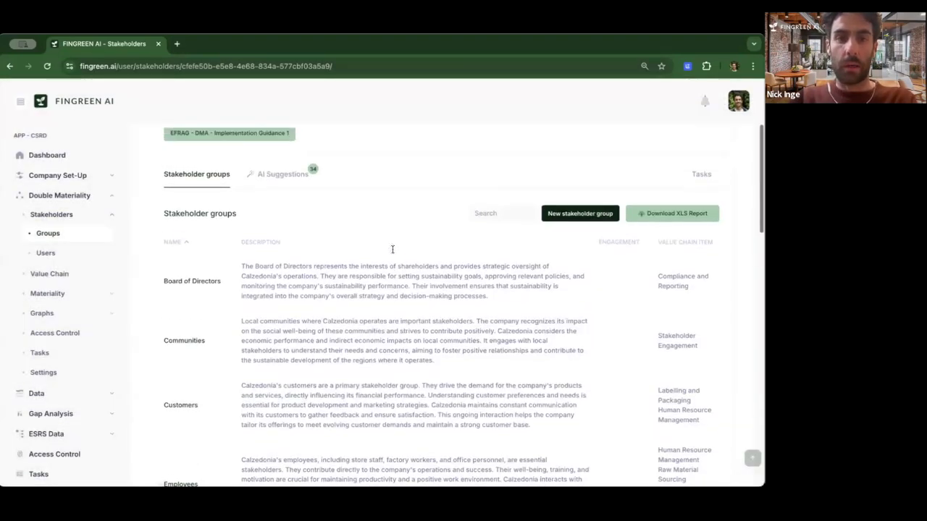
pyautogui.scroll(1, 290, 242)
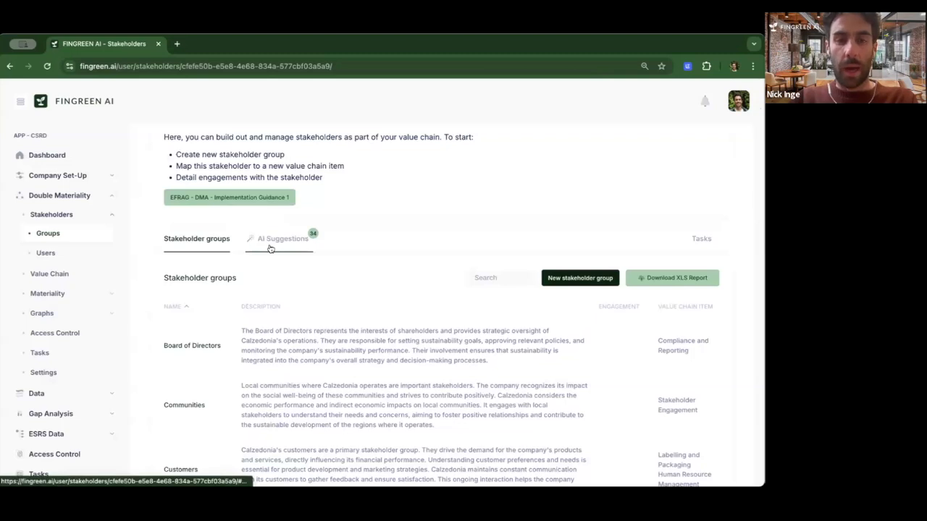
pyautogui.click(269, 241)
pyautogui.scroll(-4, 282, 311)
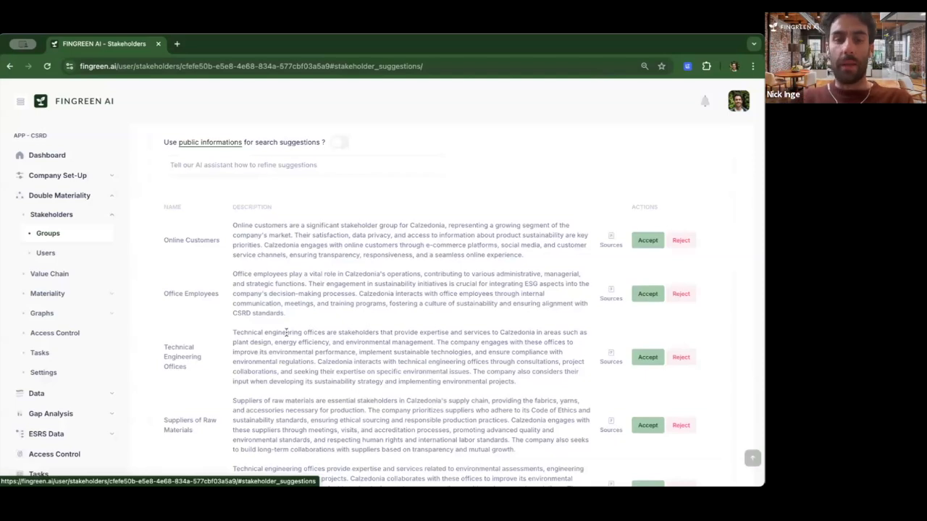
pyautogui.scroll(-1, 286, 332)
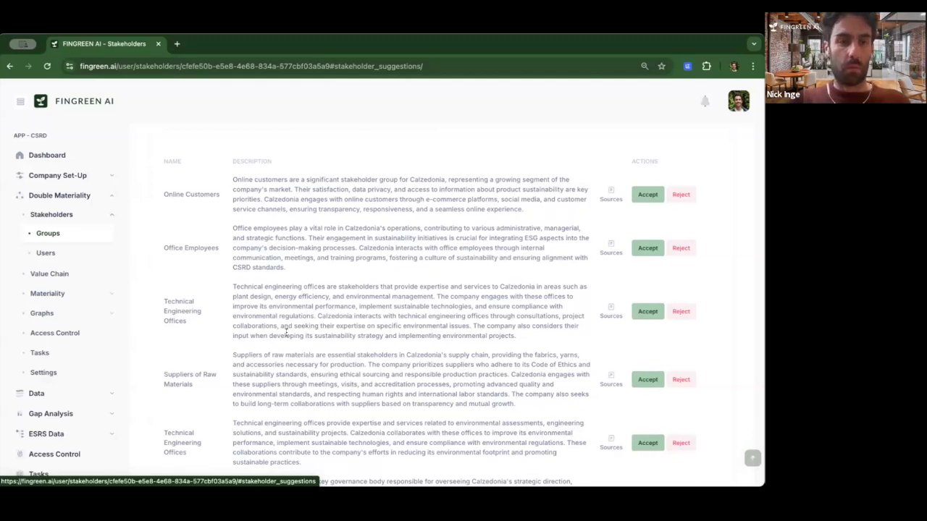
pyautogui.scroll(-8, 286, 333)
pyautogui.scroll(-1, 286, 334)
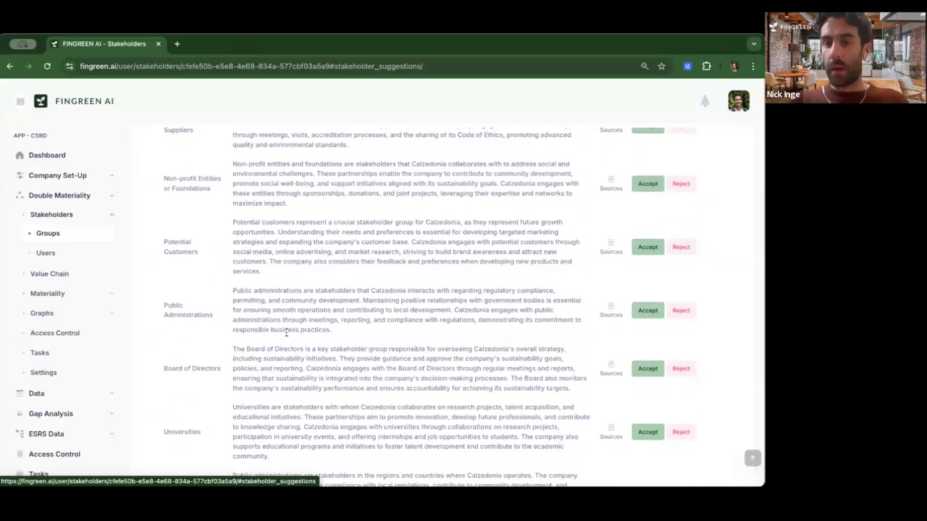
pyautogui.scroll(2, 286, 333)
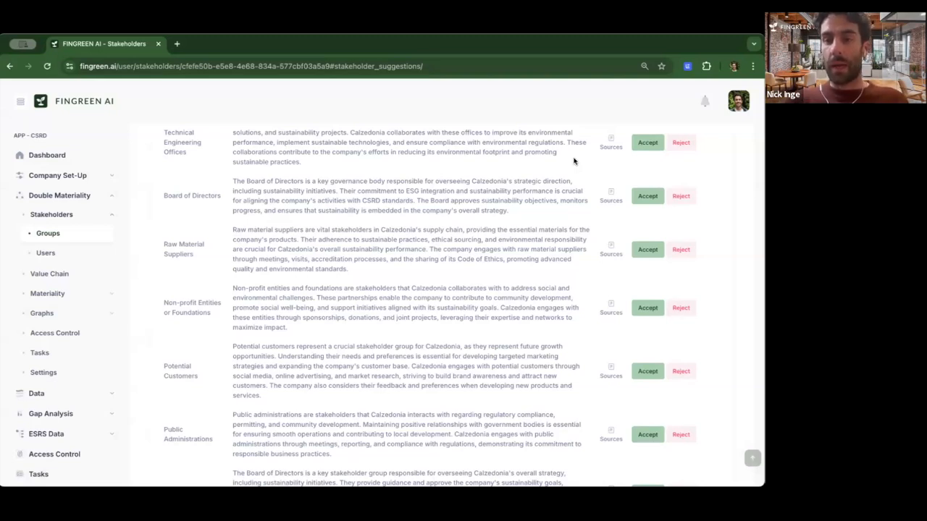
pyautogui.scroll(1, 603, 149)
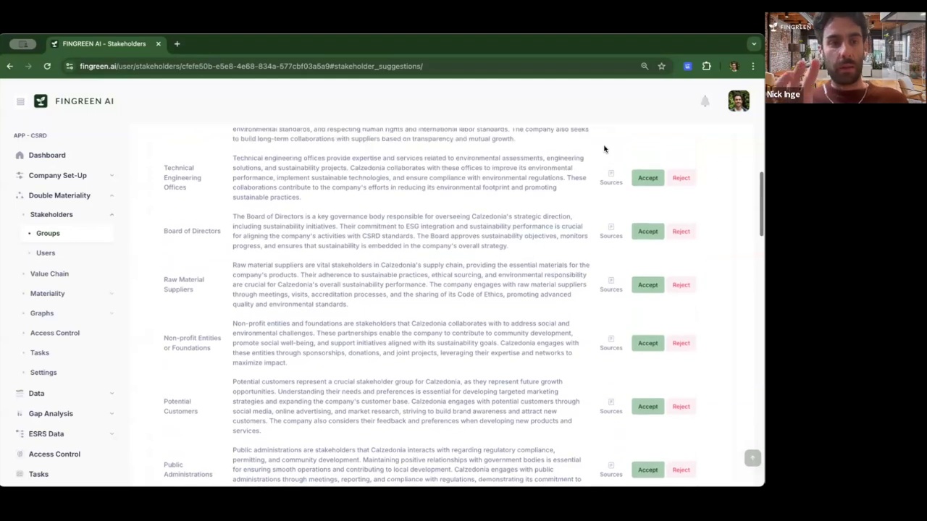
pyautogui.scroll(1, 607, 179)
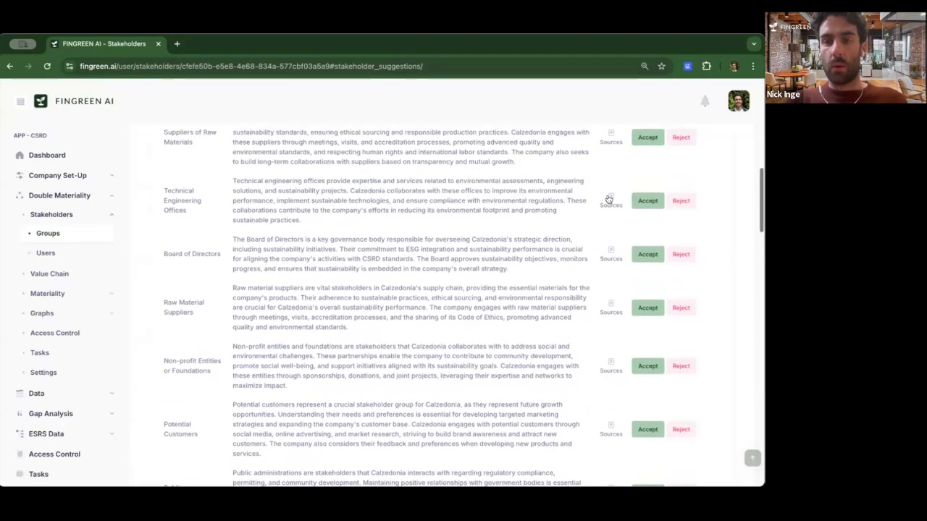
# View the document sources behind the Technical Engineering Offices suggestion listed above Board of Directors, and close them.
pyautogui.click(609, 199)
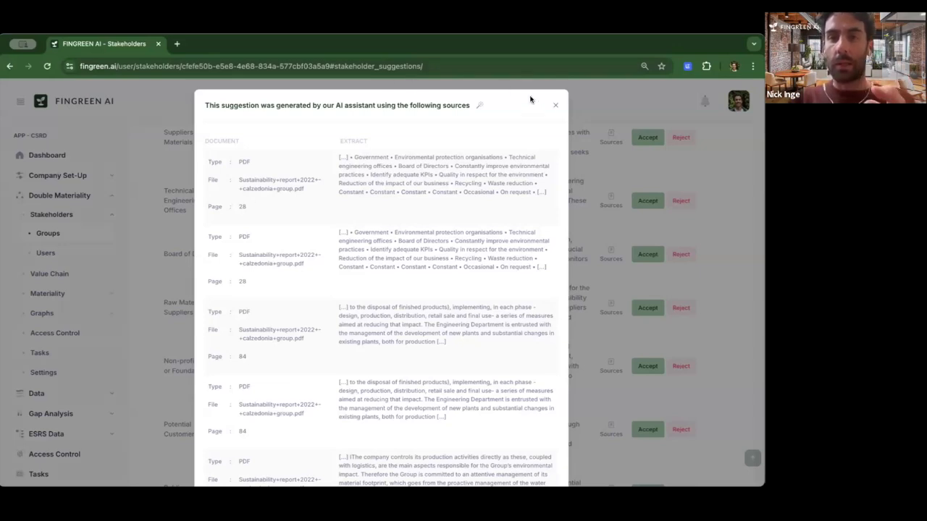
pyautogui.click(554, 106)
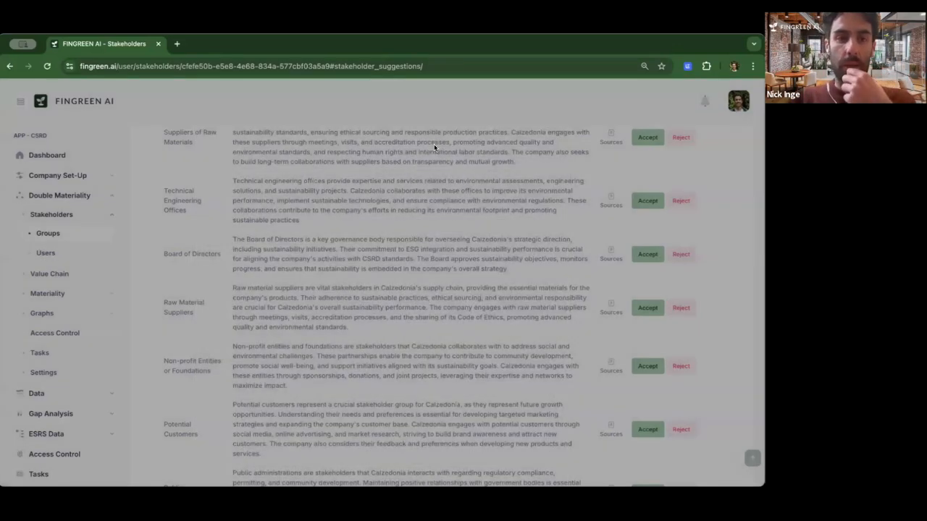
# Return to the list of existing stakeholder groups and open the details of the Board of Directors group.
pyautogui.scroll(4, 434, 149)
pyautogui.scroll(2, 435, 149)
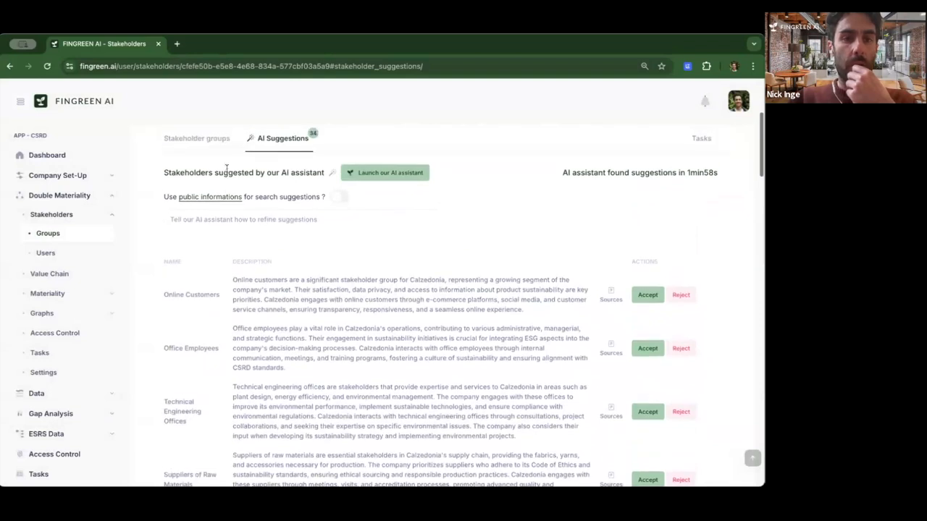
pyautogui.click(202, 144)
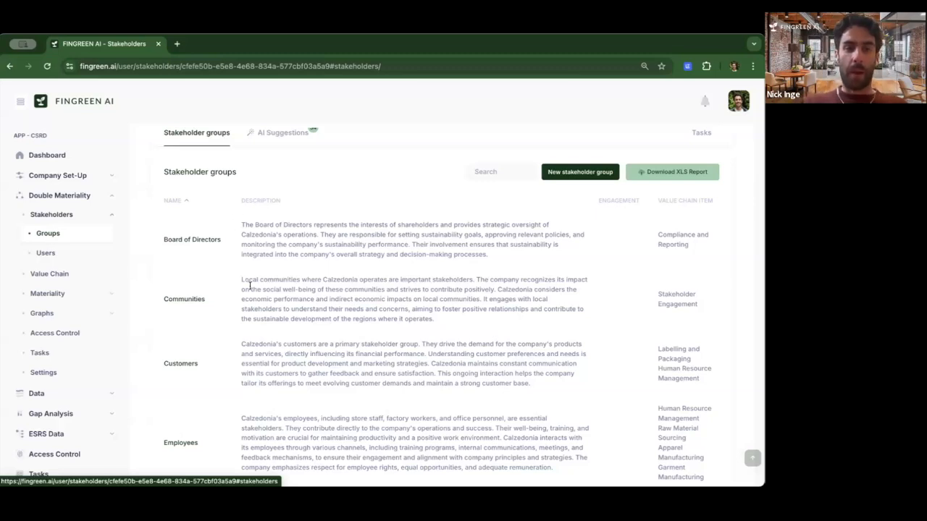
pyautogui.click(187, 244)
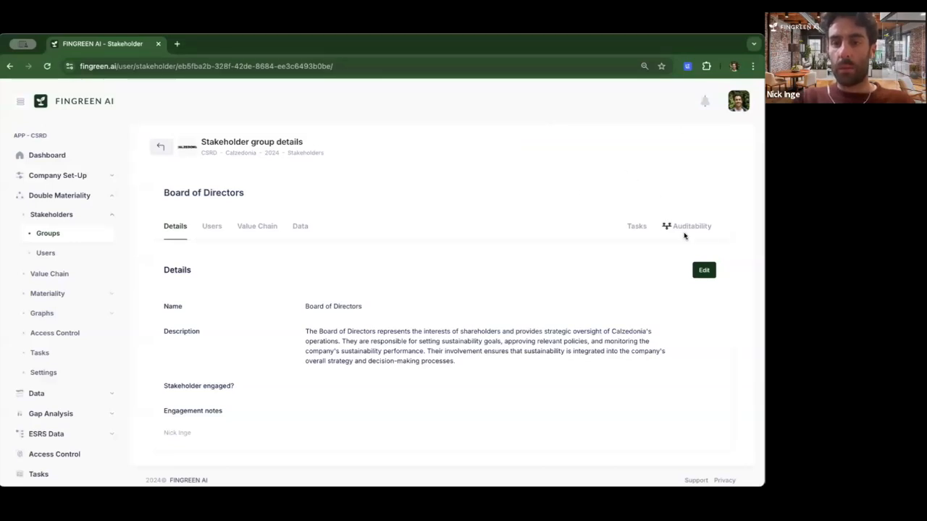
# View the audit trail of the Board of Directors group, and open the value chain section of the double materiality assessment.
pyautogui.click(685, 230)
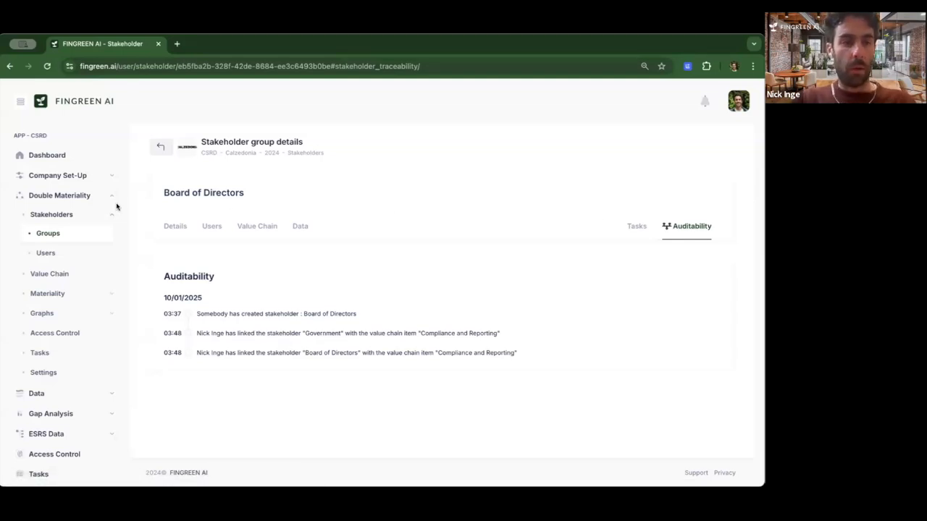
pyautogui.click(69, 216)
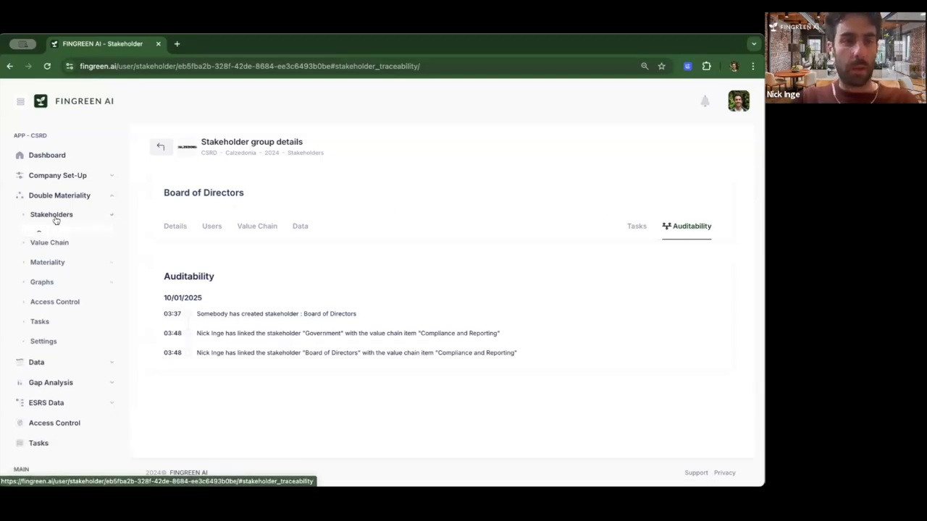
pyautogui.click(51, 237)
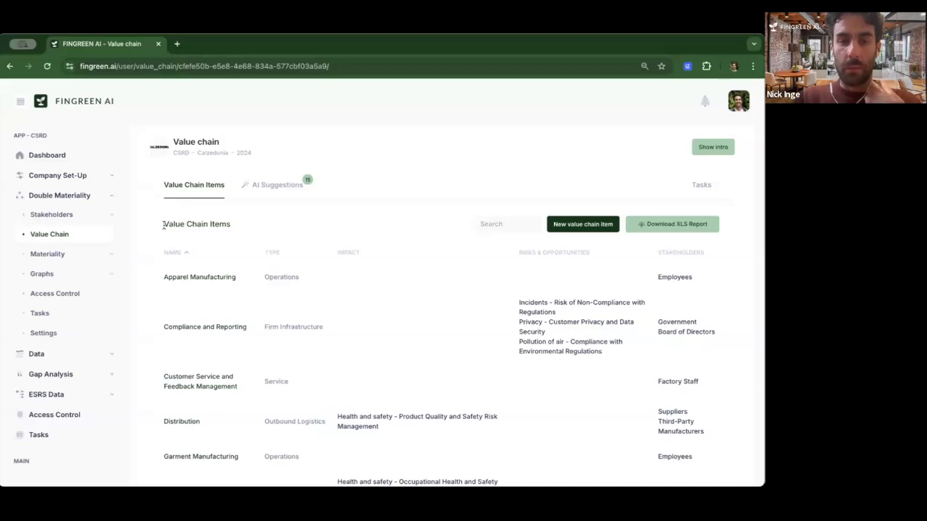
# Open the AI suggestions for the value chain and read through the suggested items and their descriptions.
pyautogui.click(276, 185)
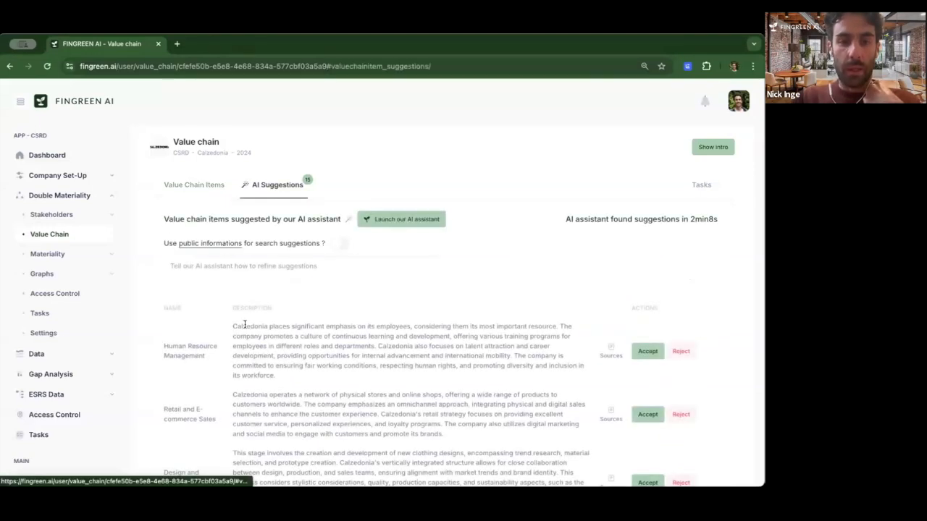
pyautogui.scroll(-2, 245, 327)
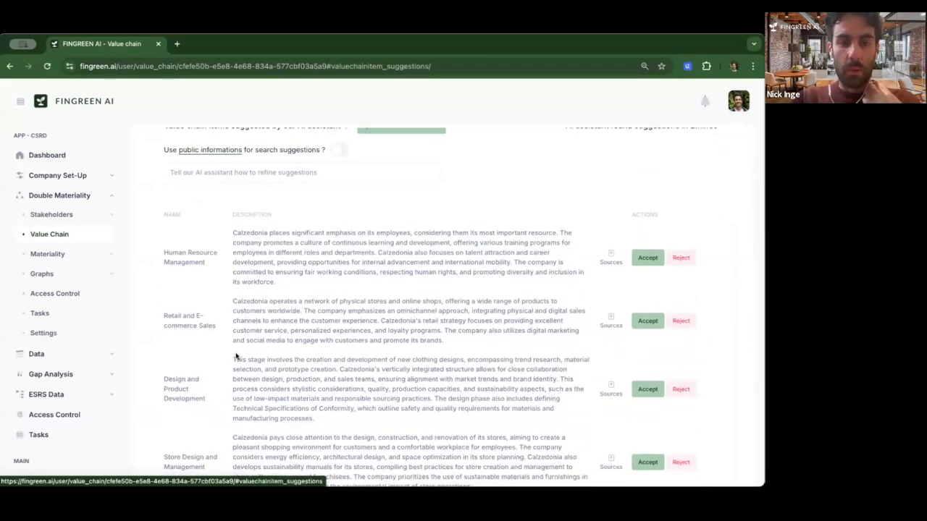
pyautogui.scroll(-1, 235, 358)
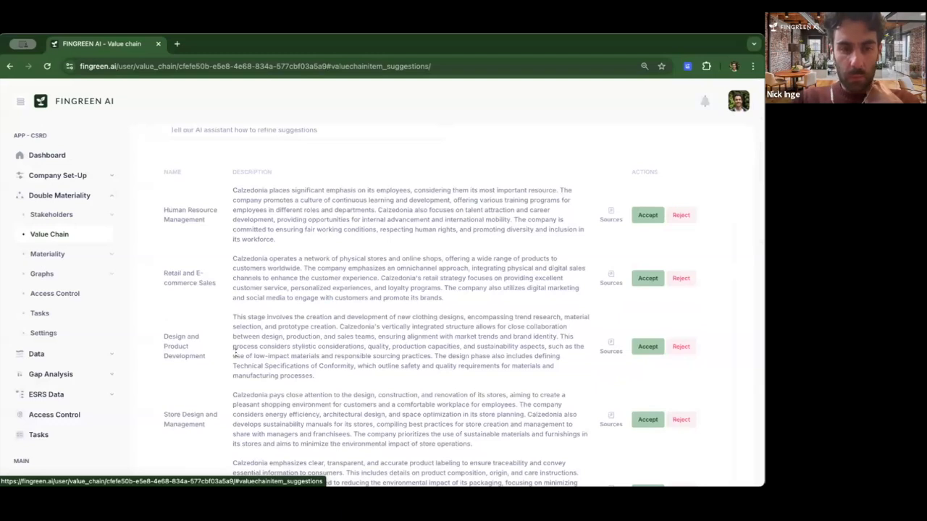
pyautogui.scroll(-1, 235, 354)
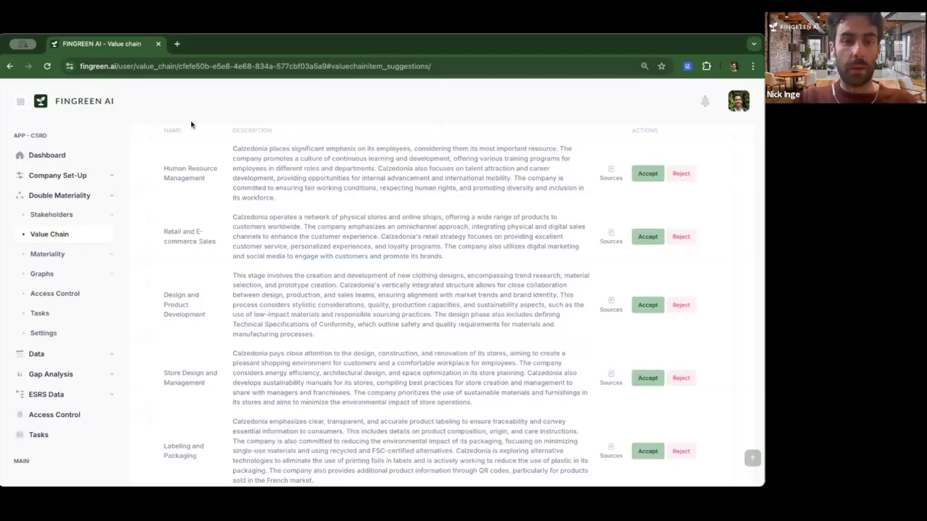
pyautogui.scroll(-3, 325, 223)
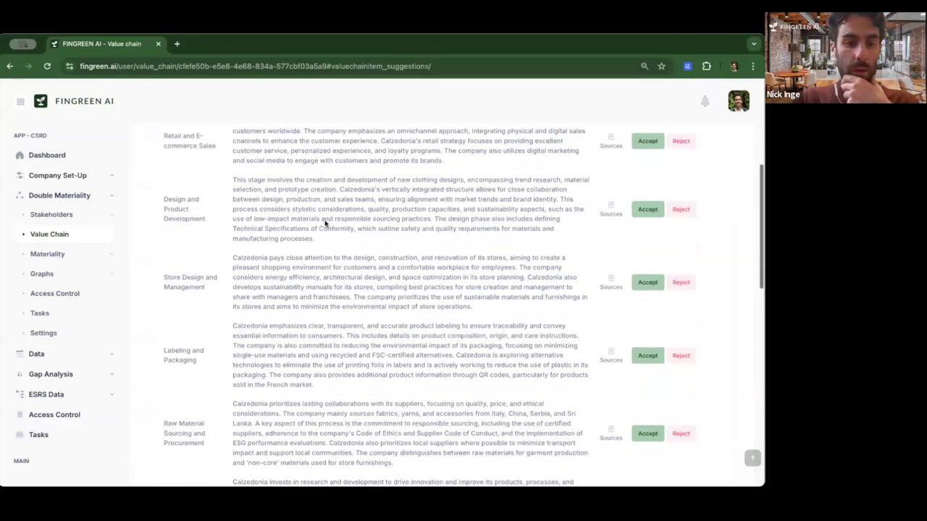
pyautogui.scroll(-2, 325, 223)
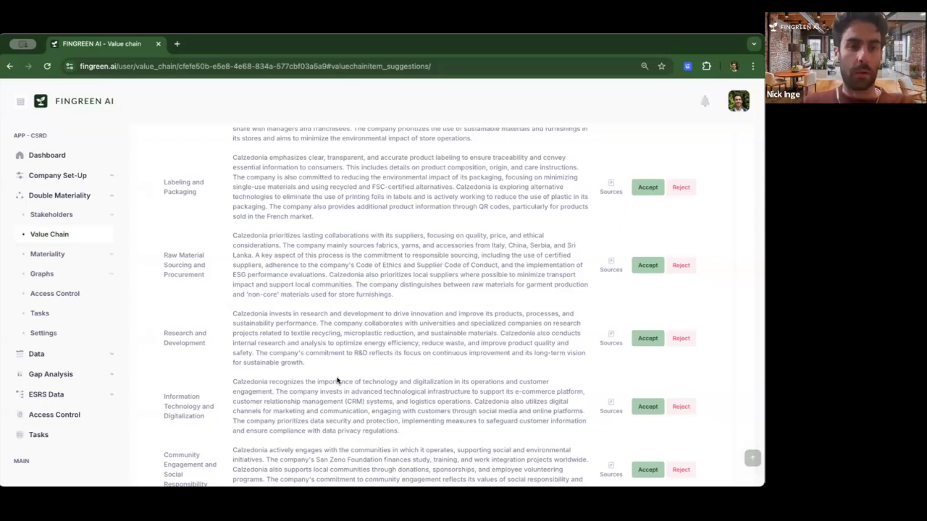
pyautogui.scroll(-5, 336, 380)
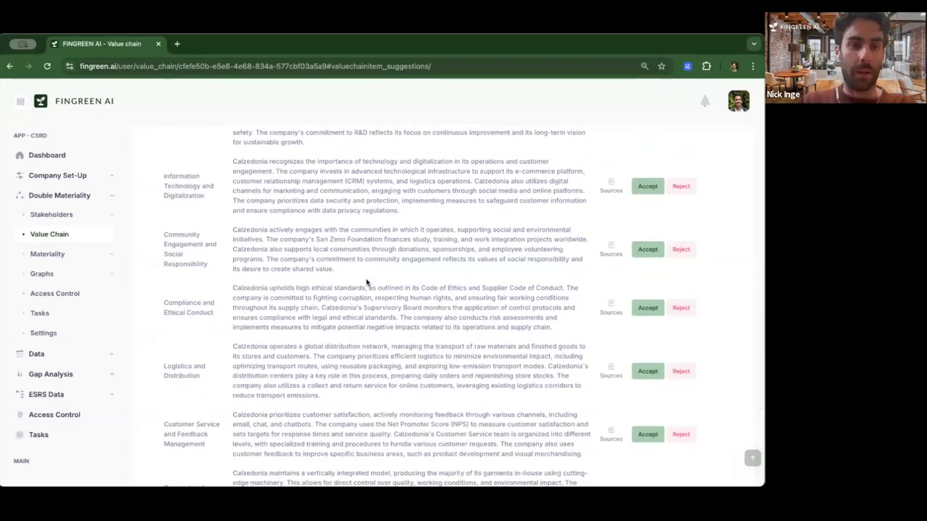
pyautogui.scroll(-6, 366, 281)
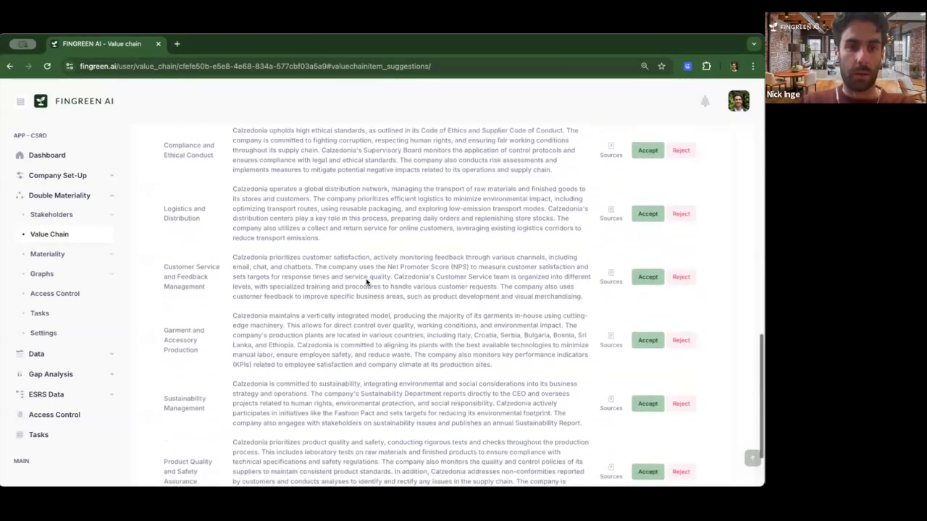
pyautogui.scroll(15, 366, 281)
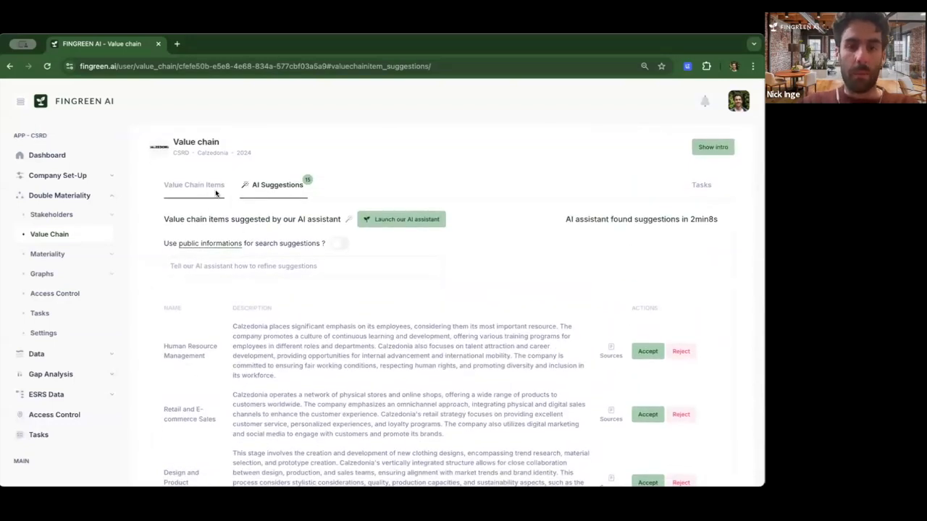
# Return to the existing value chain items and view the stakeholders linked to the Distribution item.
pyautogui.click(186, 184)
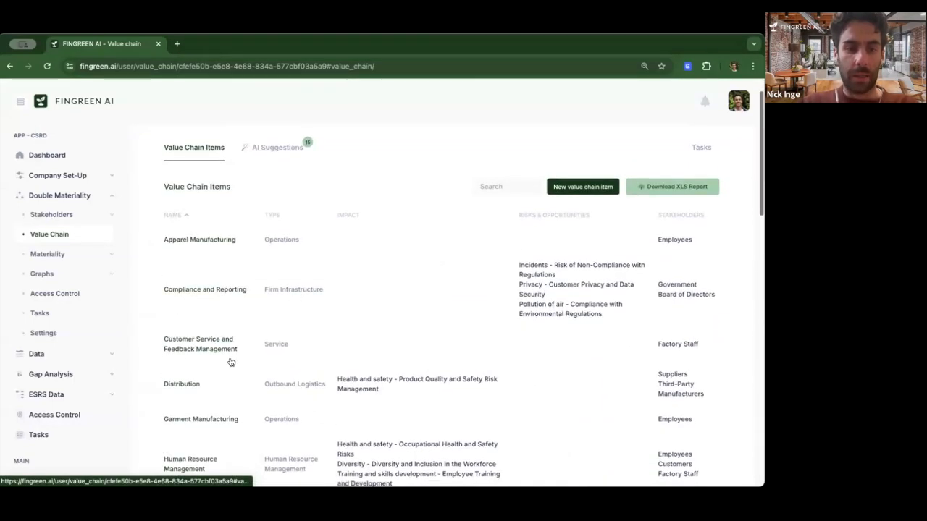
pyautogui.scroll(-3, 174, 365)
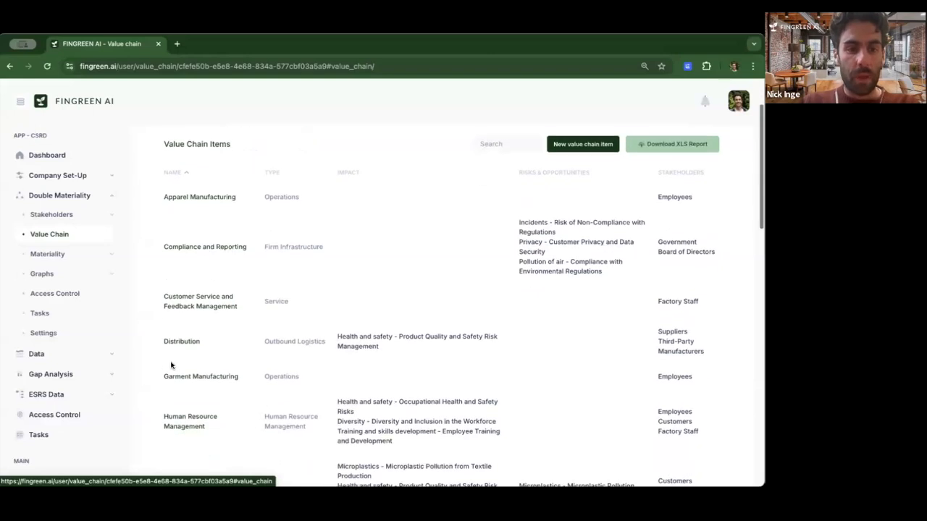
pyautogui.click(182, 284)
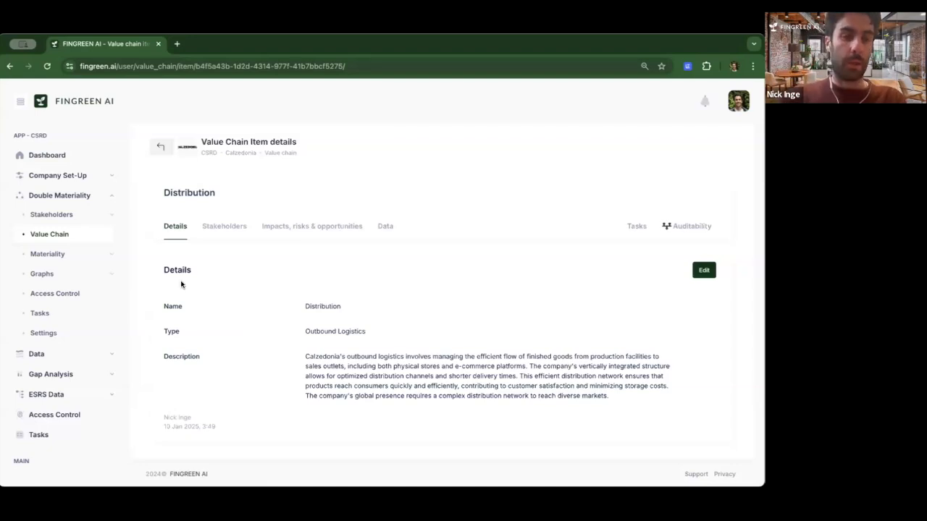
pyautogui.click(228, 227)
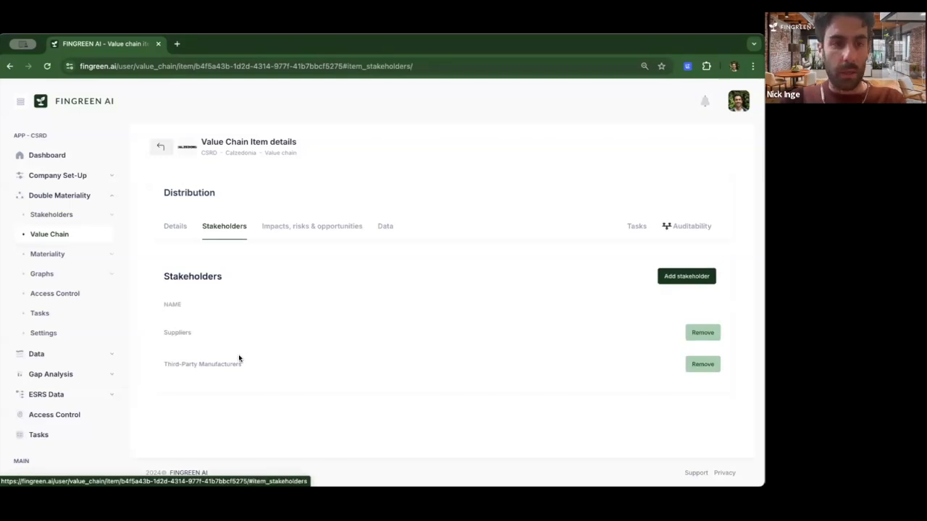
# View the stakeholders available to add to Distribution, close the selection without adding any, and return to the value chain items.
pyautogui.click(677, 279)
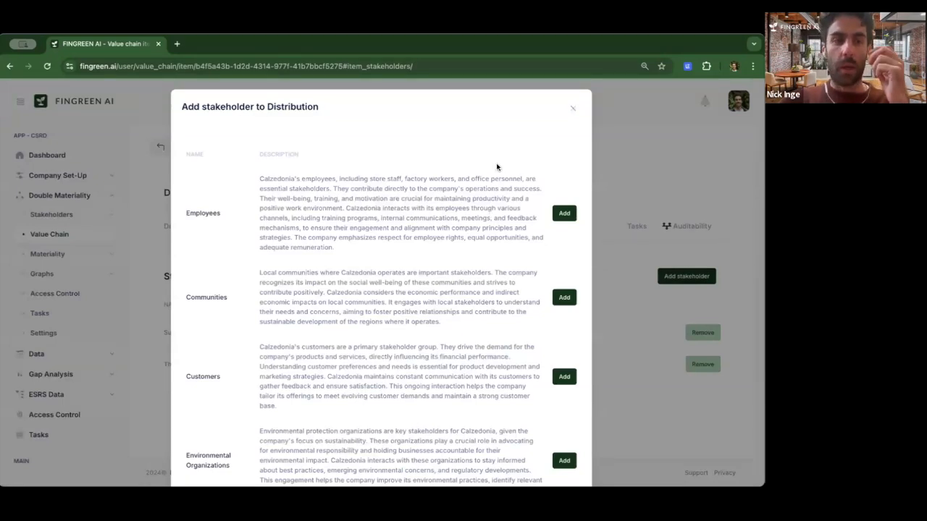
pyautogui.click(572, 108)
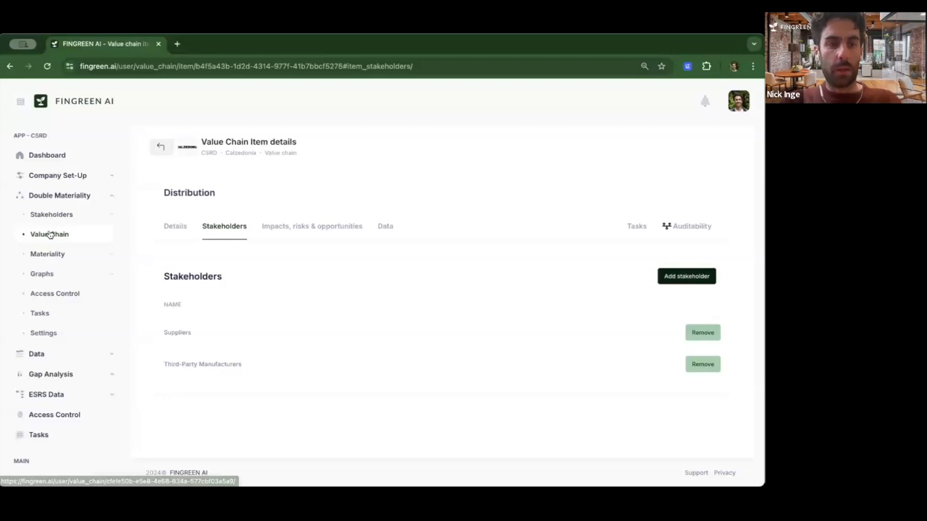
pyautogui.click(160, 150)
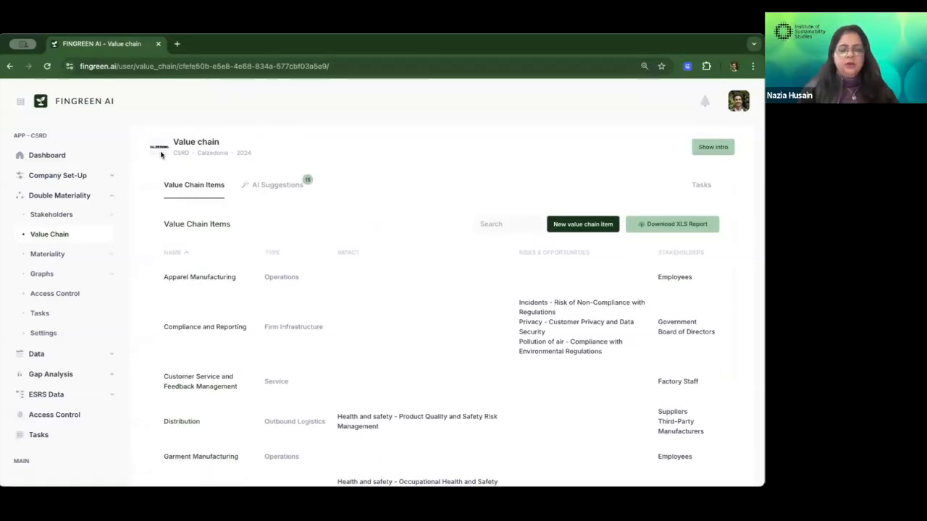
pyautogui.scroll(-1, 161, 154)
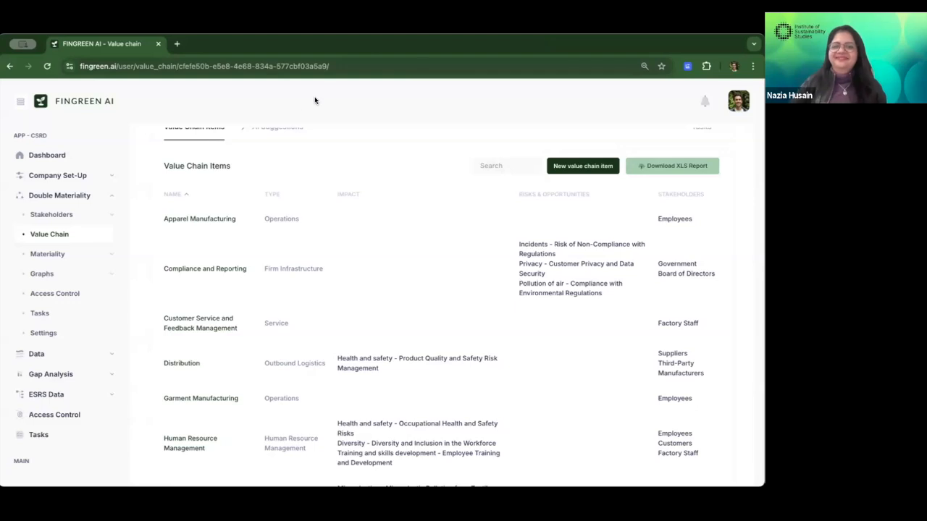
# Open the materiality matters overview, examine the list of matters, and collapse the items listed beside Climate change.
pyautogui.click(62, 254)
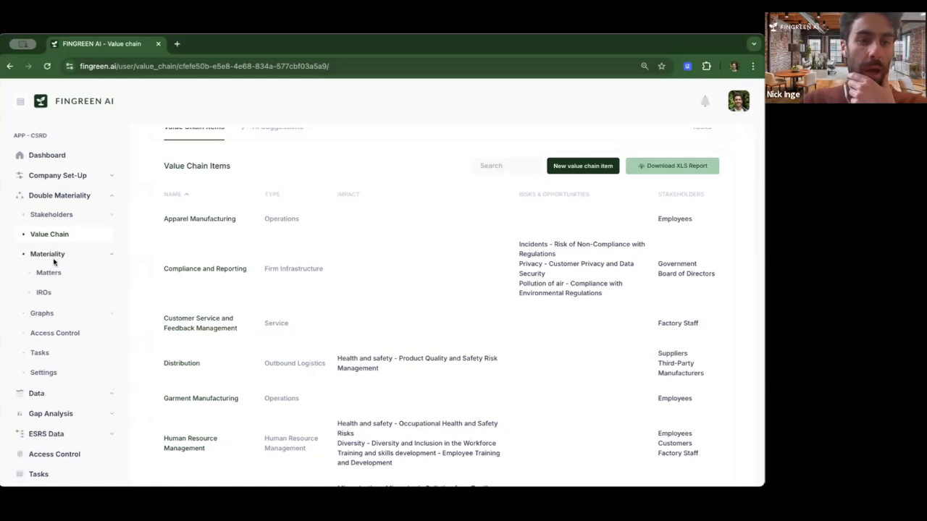
pyautogui.click(53, 272)
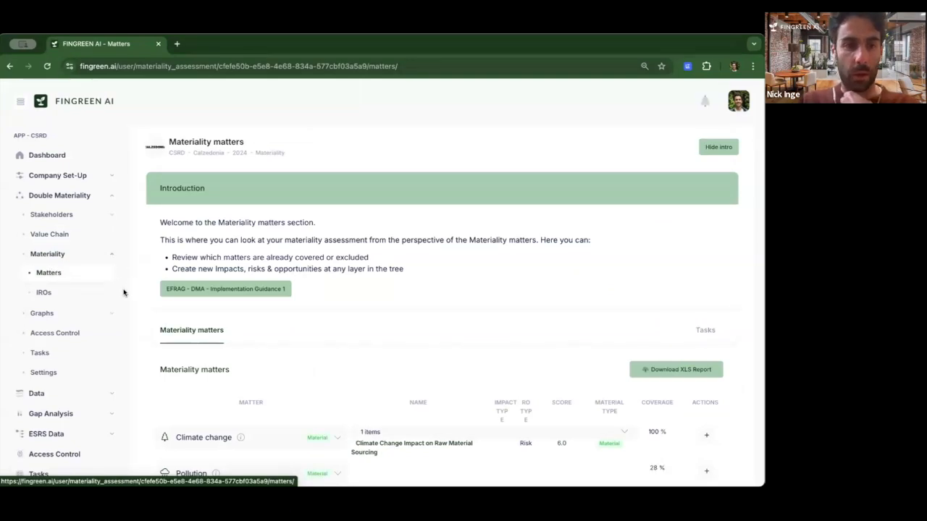
pyautogui.scroll(-3, 123, 293)
pyautogui.scroll(-2, 123, 293)
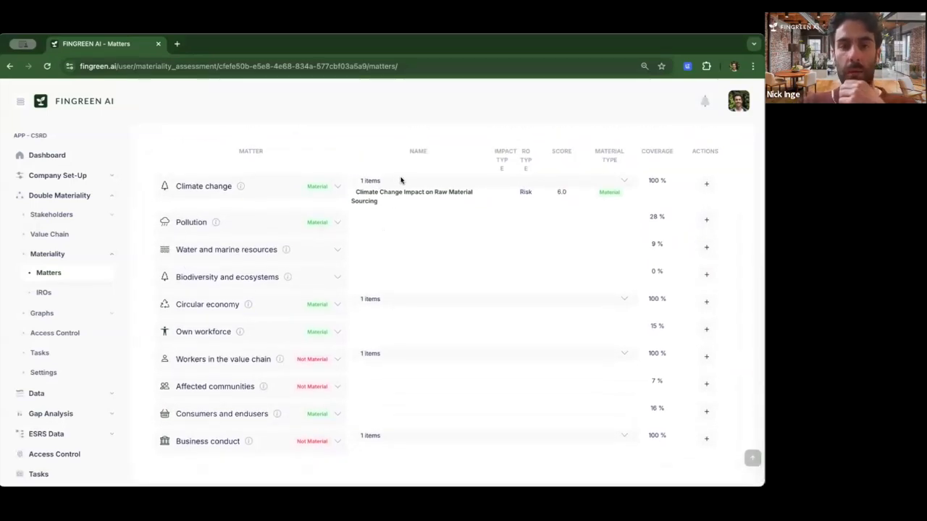
pyautogui.click(398, 180)
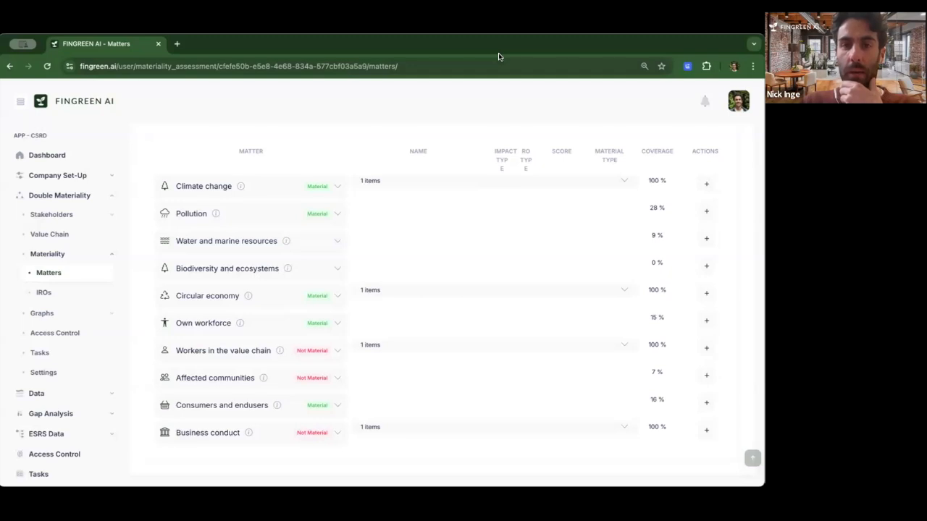
# Expand Climate change, Pollution, and Water and marine resources to examine their sub-matters and coverage, and collapse them again.
pyautogui.click(336, 187)
pyautogui.scroll(-3, 334, 298)
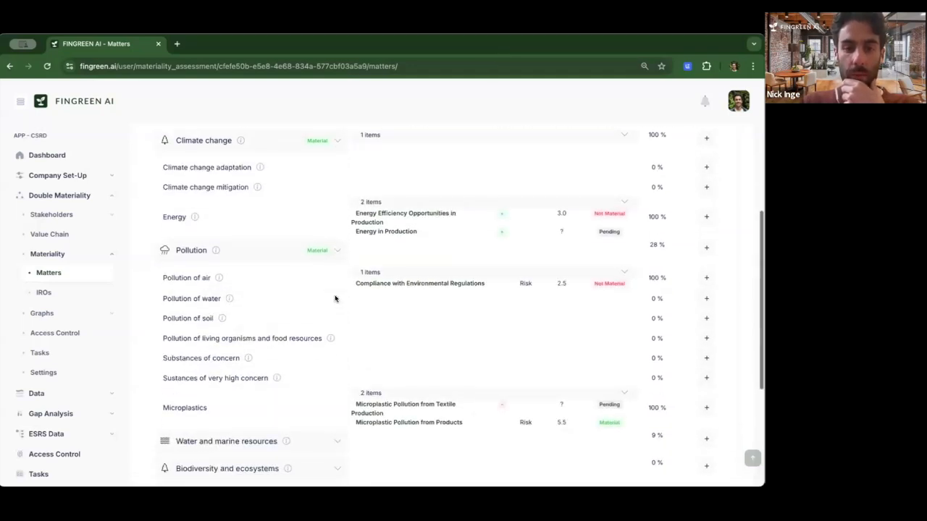
pyautogui.scroll(-1, 333, 406)
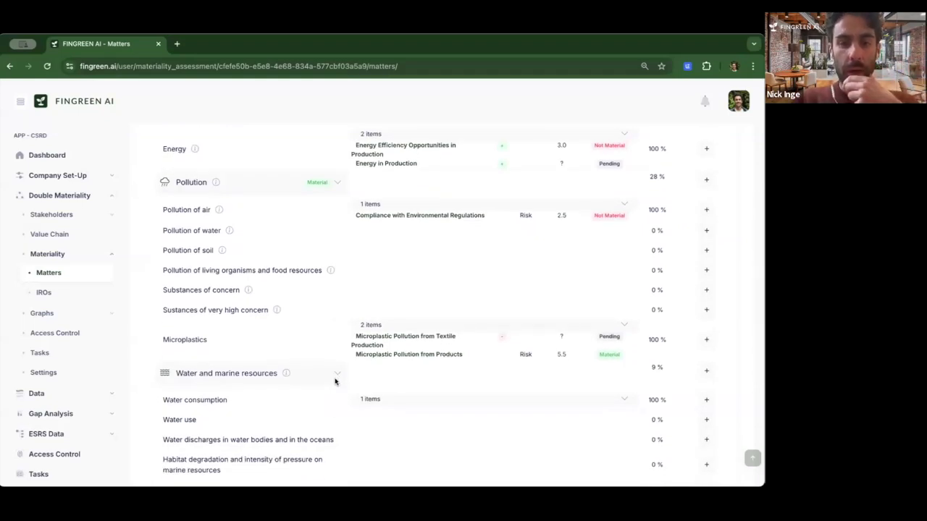
pyautogui.click(334, 376)
pyautogui.scroll(3, 334, 376)
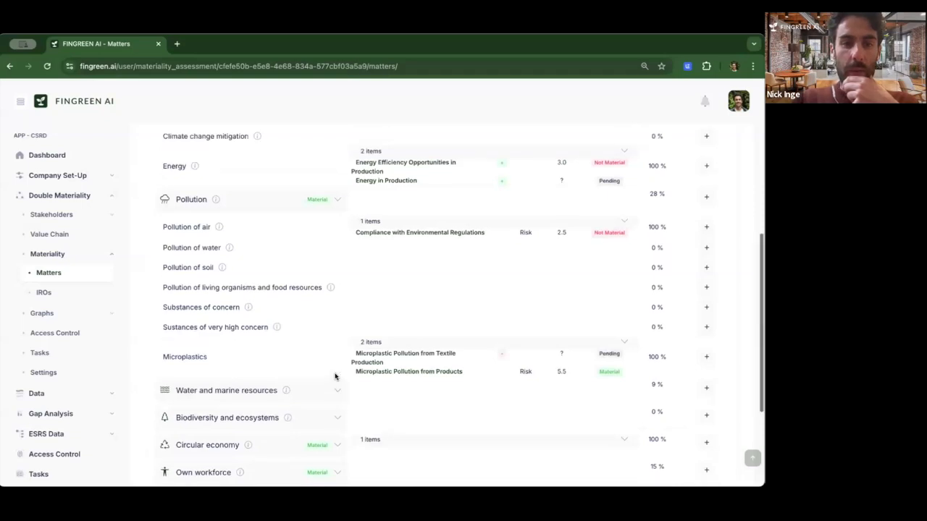
pyautogui.click(336, 293)
pyautogui.scroll(3, 334, 294)
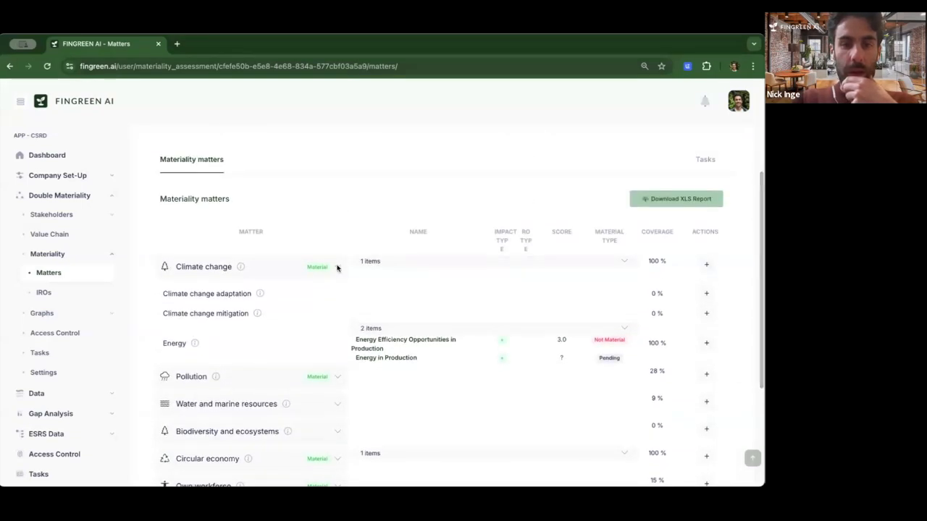
pyautogui.click(337, 267)
pyautogui.scroll(-1, 272, 347)
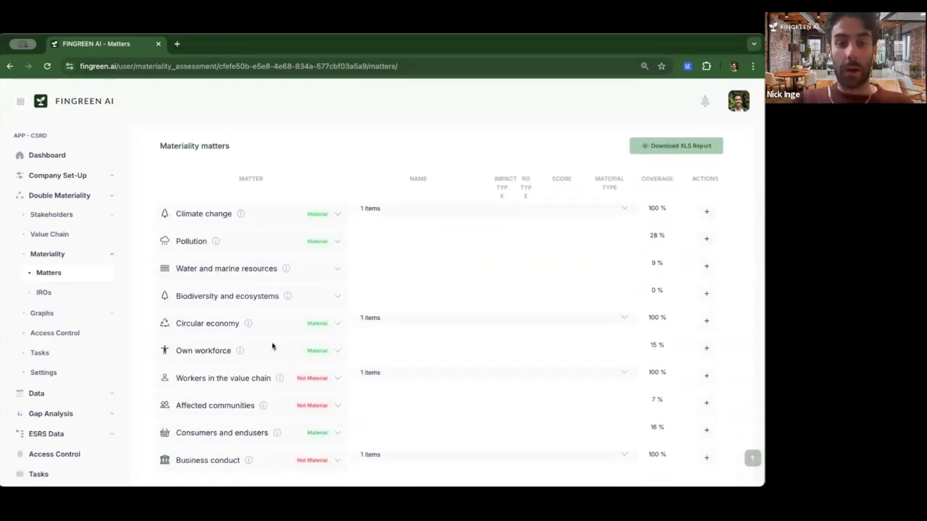
pyautogui.scroll(-1, 290, 329)
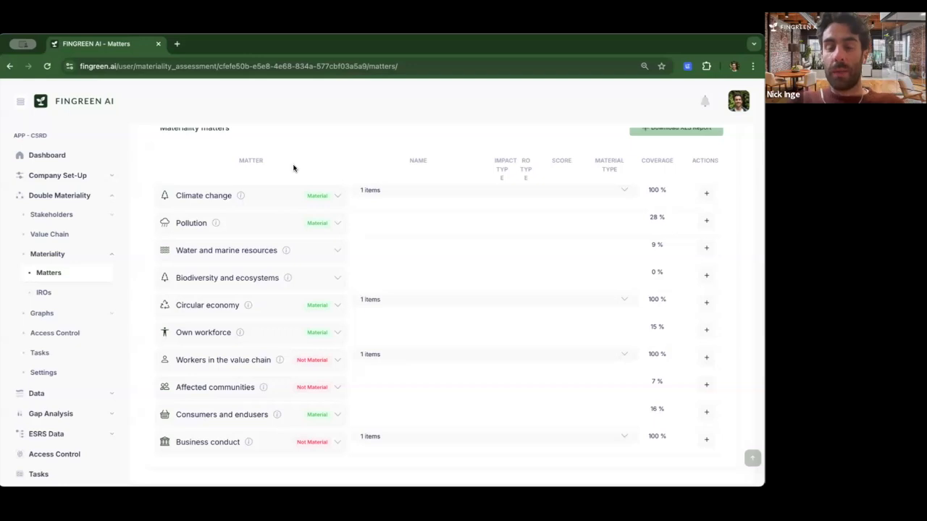
# View the blank form for creating a new impact under Climate change and close it without submitting.
pyautogui.click(706, 193)
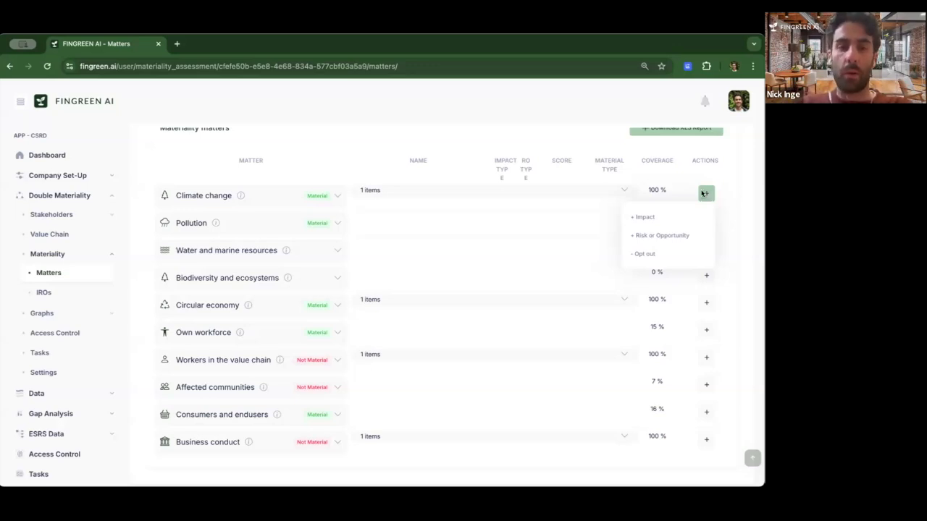
pyautogui.click(655, 218)
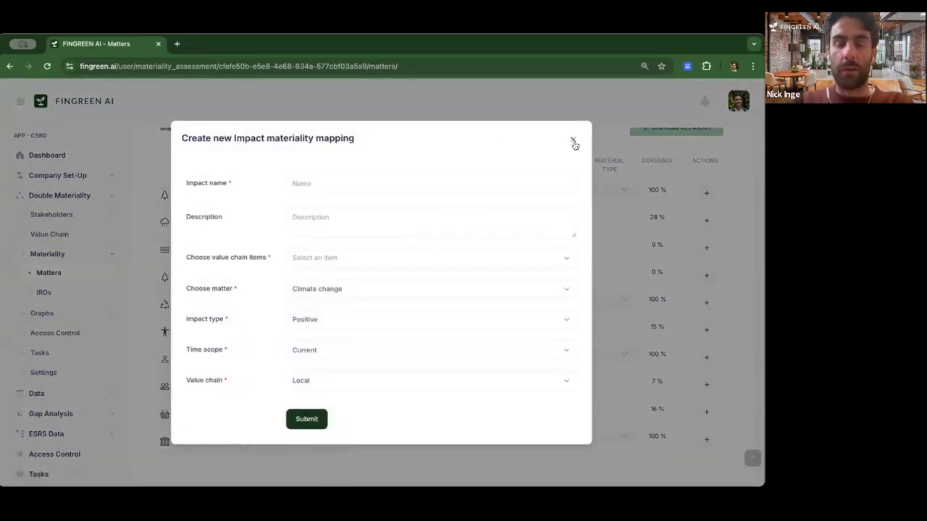
pyautogui.click(573, 142)
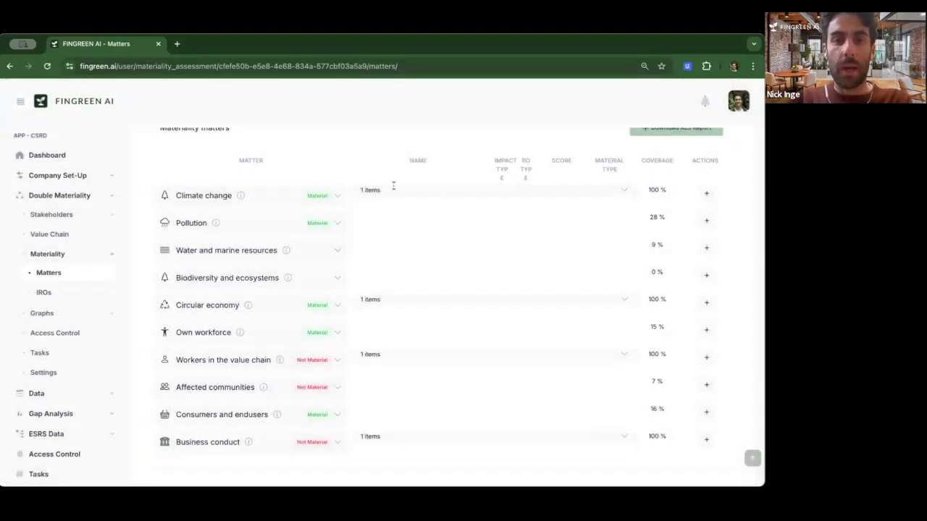
# Expand the items beside Climate change and open the details of the Climate Change Impact on Raw Material Sourcing risk.
pyautogui.click(372, 189)
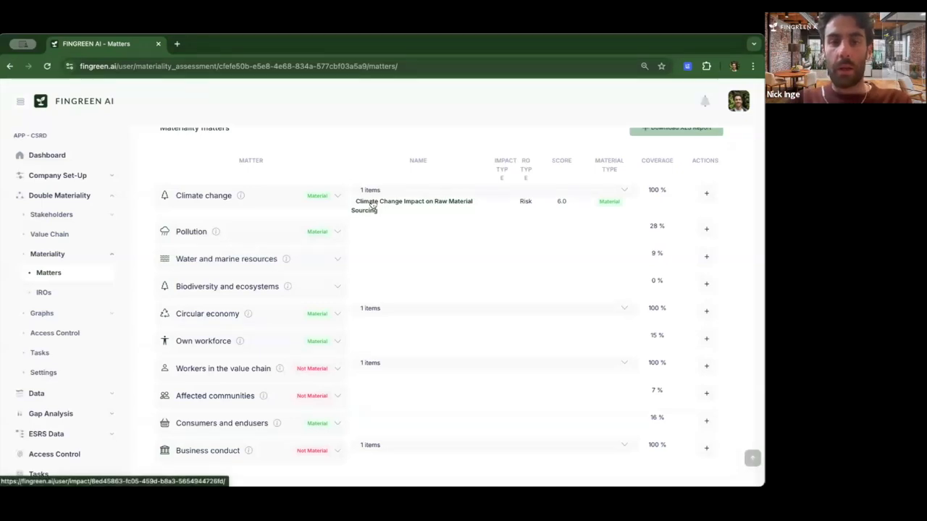
pyautogui.click(372, 205)
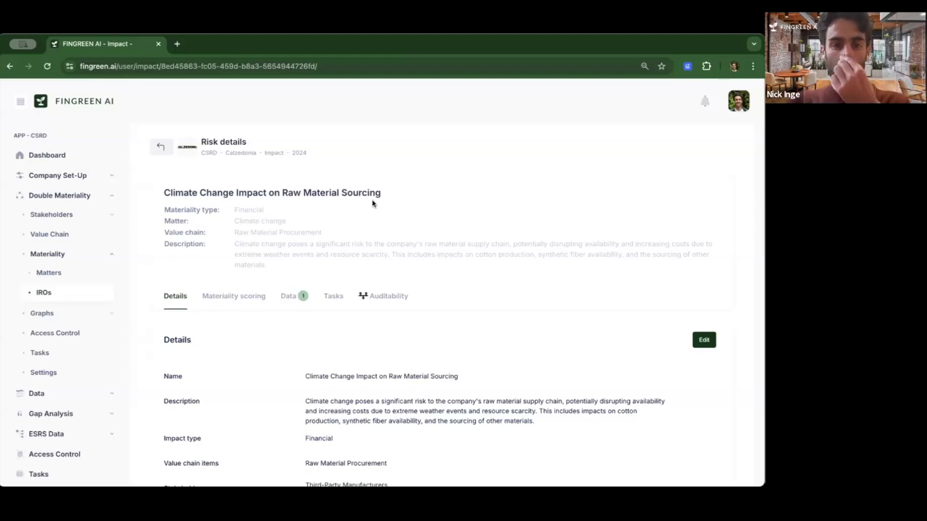
# Examine the details of the Climate Change Impact on Raw Material Sourcing risk, including its value chain items, stakeholders and time horizon.
pyautogui.scroll(-2, 321, 234)
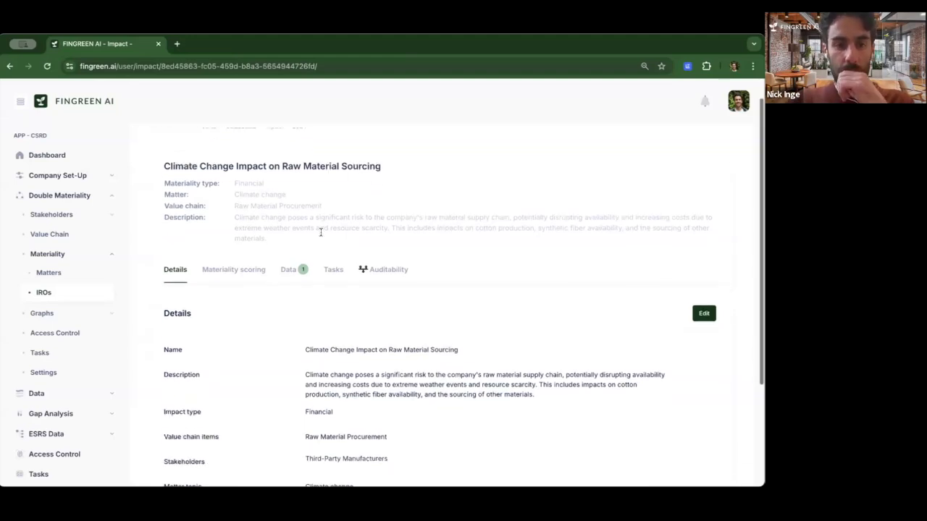
pyautogui.scroll(-2, 304, 306)
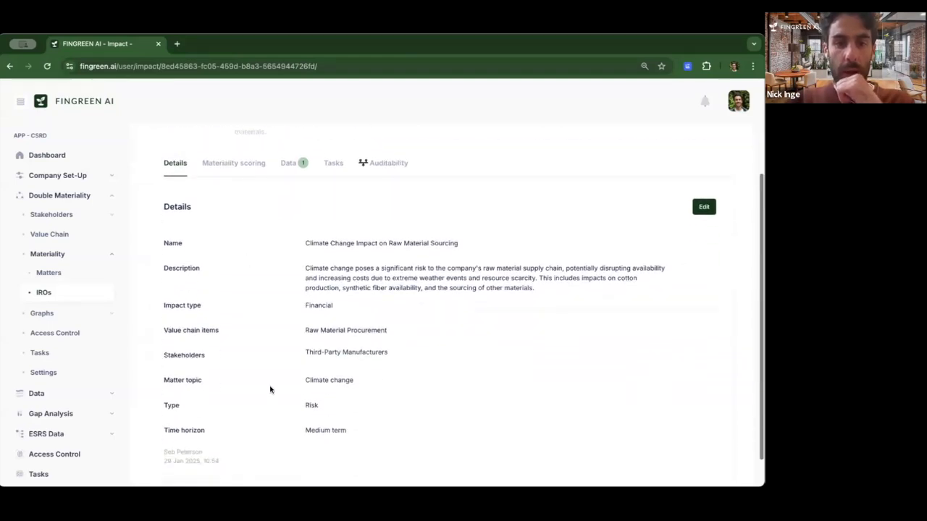
pyautogui.scroll(4, 326, 398)
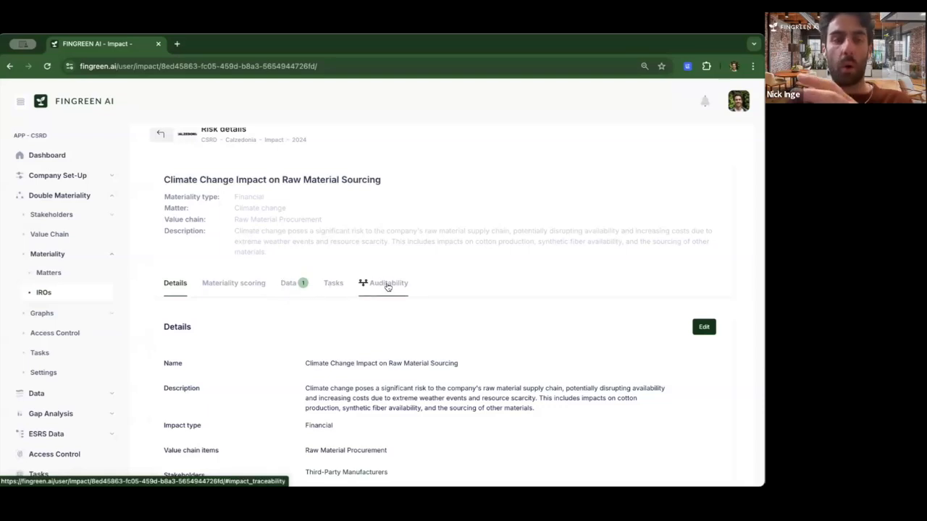
# Open the impacts, risks and opportunities overview and display the impacts suggested by the AI assistant.
pyautogui.click(50, 292)
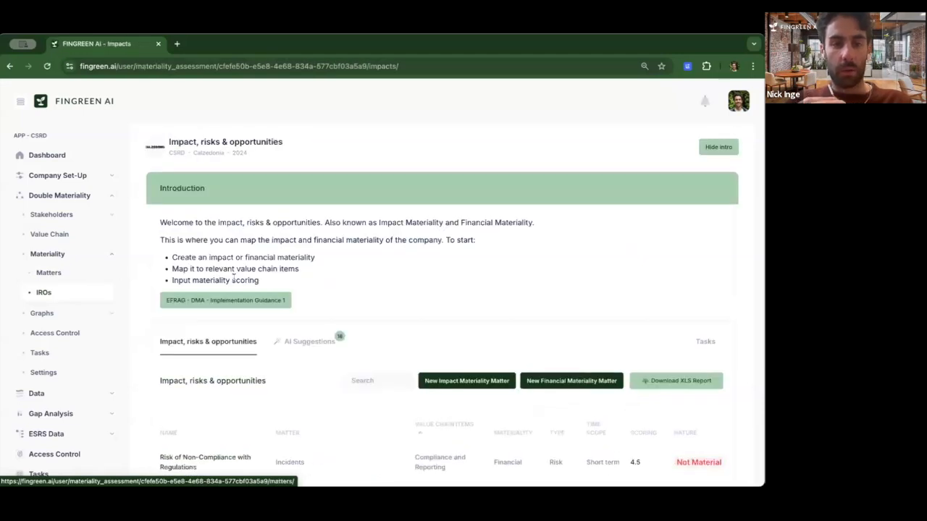
pyautogui.scroll(-1, 234, 280)
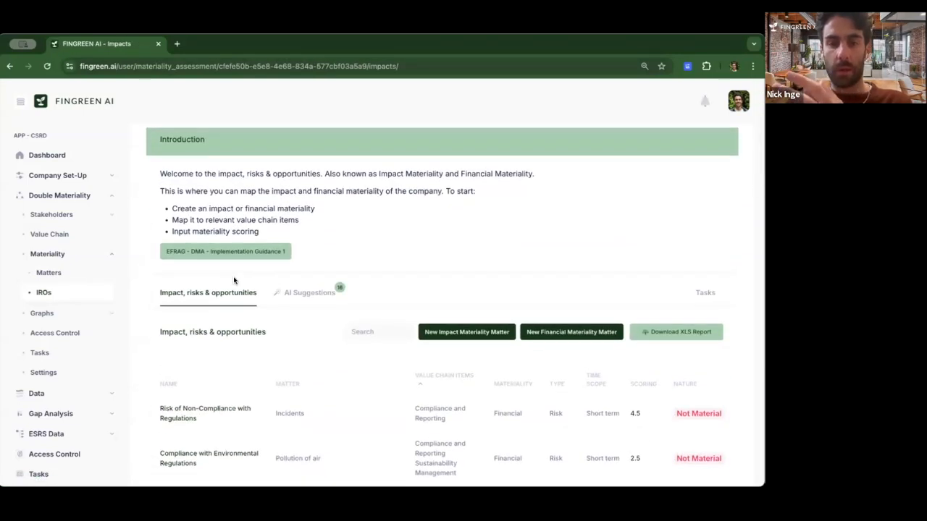
pyautogui.click(299, 294)
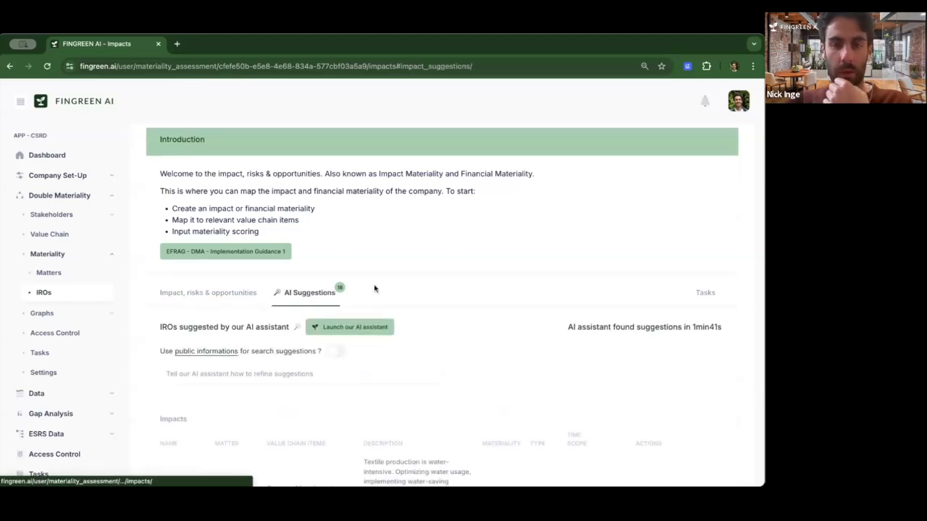
pyautogui.scroll(-1, 374, 288)
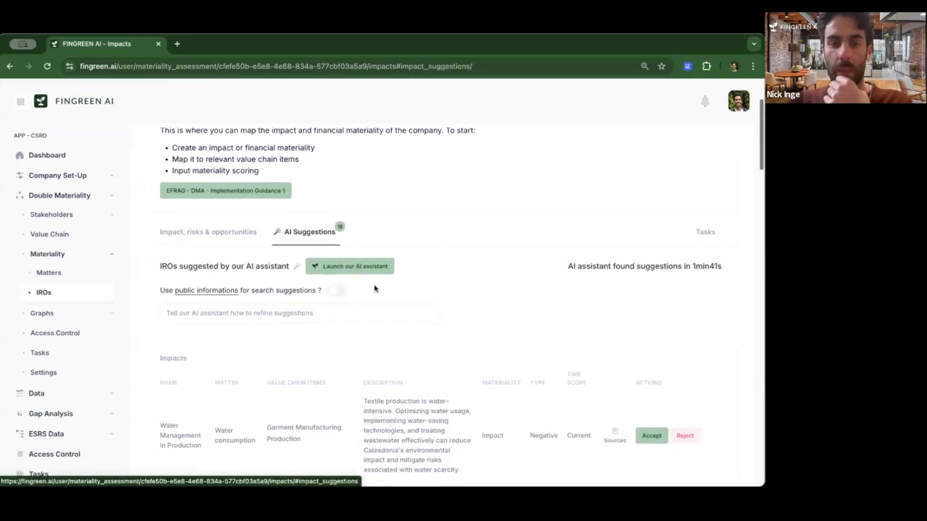
pyautogui.scroll(-2, 375, 289)
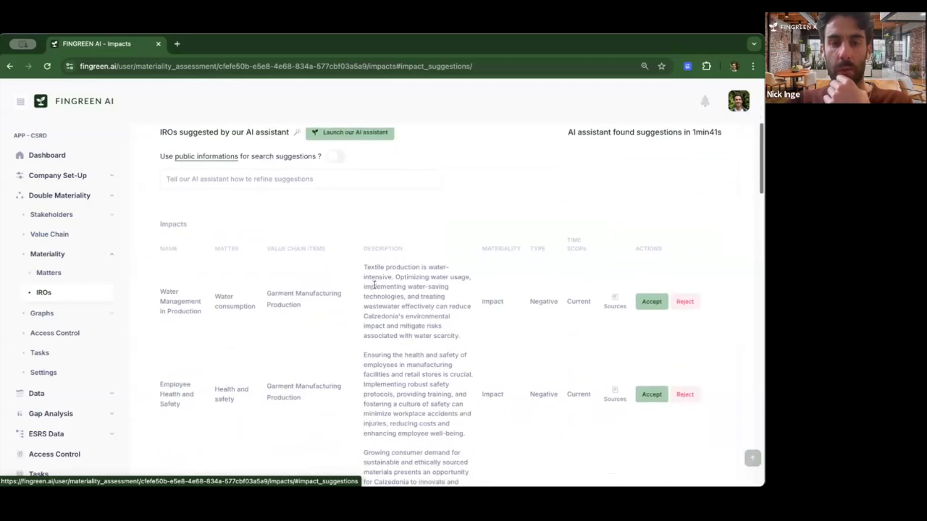
# View the sources behind the Water Management in Production suggestion and close them again.
pyautogui.scroll(-1, 375, 285)
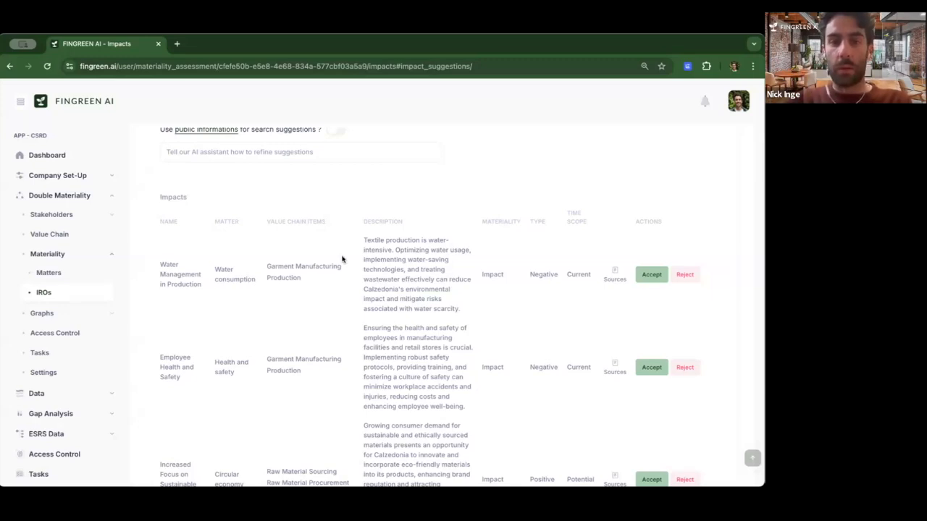
pyautogui.click(614, 274)
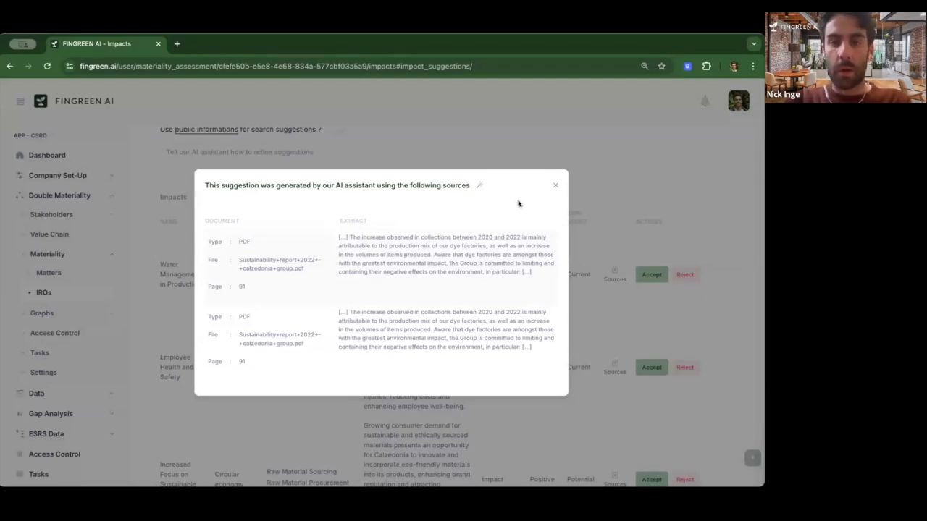
pyautogui.click(556, 186)
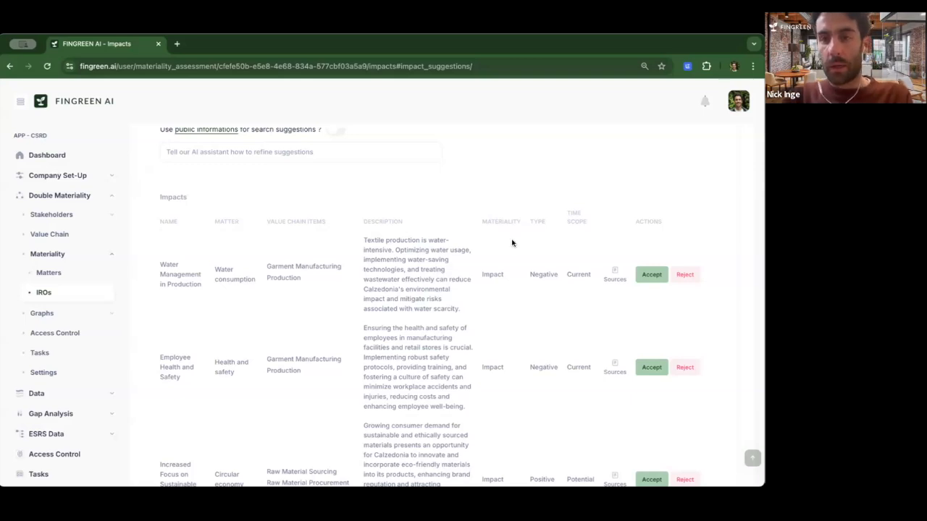
# Examine the AI-suggested impacts with their matters, value chain items and descriptions, and return to the start of the list.
pyautogui.scroll(-5, 511, 243)
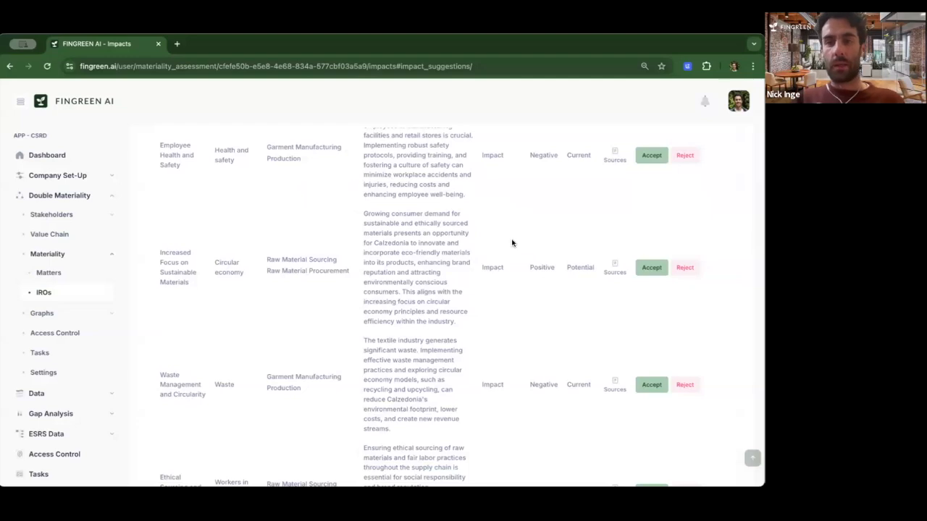
pyautogui.scroll(-2, 512, 242)
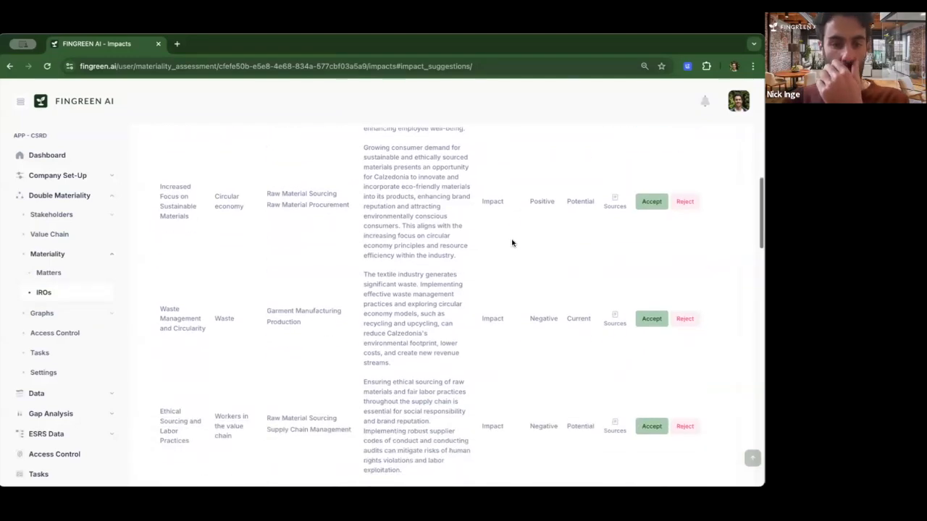
pyautogui.scroll(-2, 512, 242)
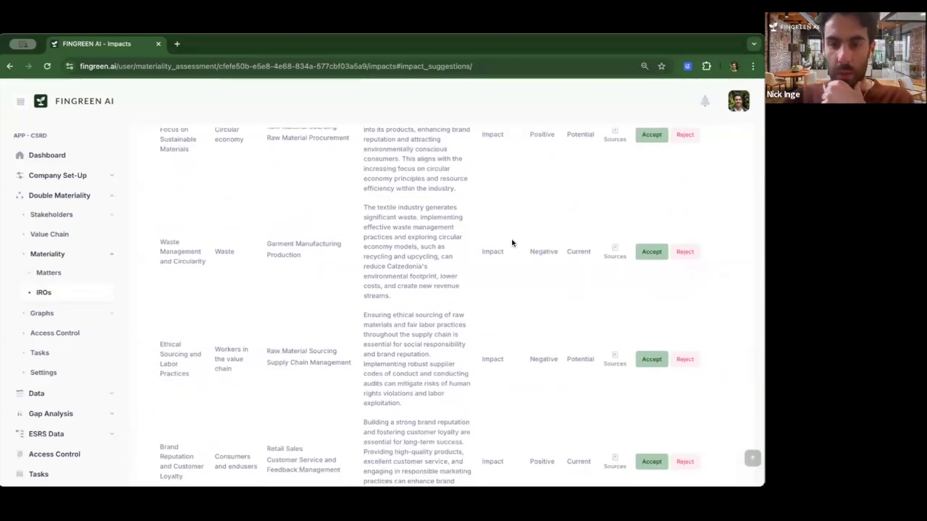
pyautogui.scroll(-5, 512, 243)
pyautogui.scroll(2, 512, 243)
pyautogui.scroll(10, 512, 242)
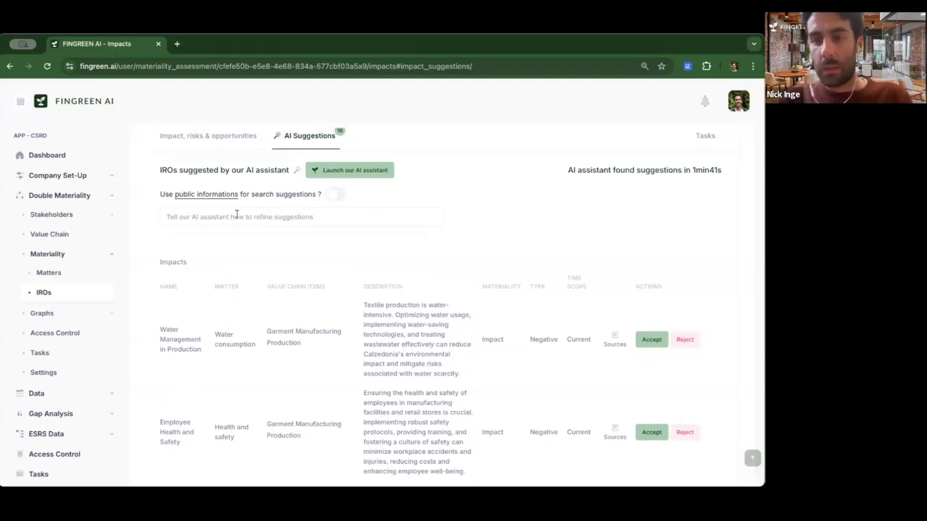
# Examine the AI-suggested risks and opportunities below the impacts, and return to the AI assistant's launch and refinement options.
pyautogui.scroll(-5, 240, 318)
pyautogui.scroll(5, 240, 317)
pyautogui.scroll(-6, 240, 317)
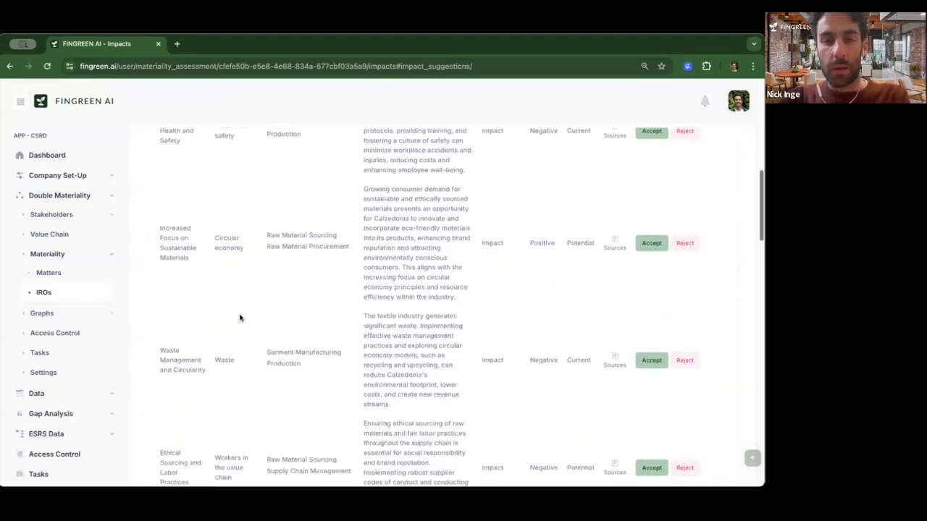
pyautogui.scroll(-6, 240, 317)
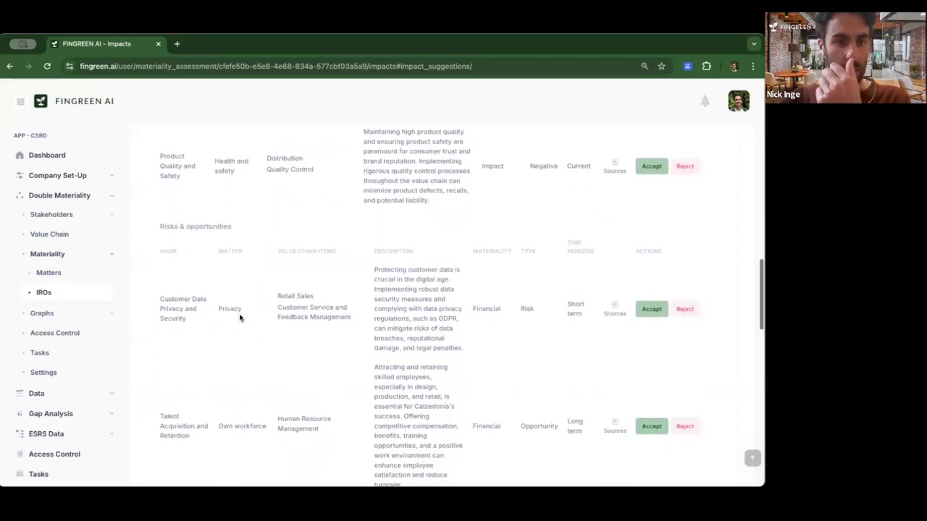
pyautogui.scroll(-5, 216, 224)
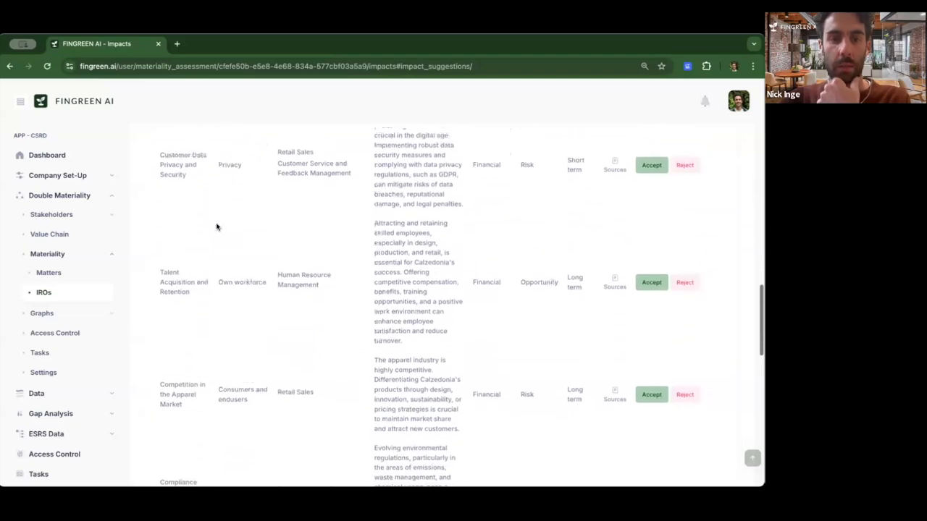
pyautogui.scroll(-3, 216, 226)
pyautogui.scroll(10, 216, 227)
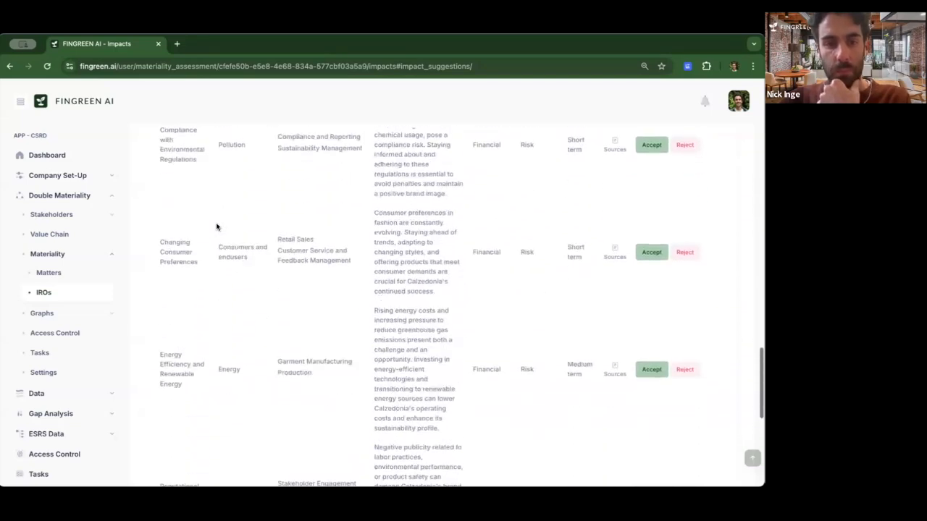
pyautogui.scroll(10, 216, 226)
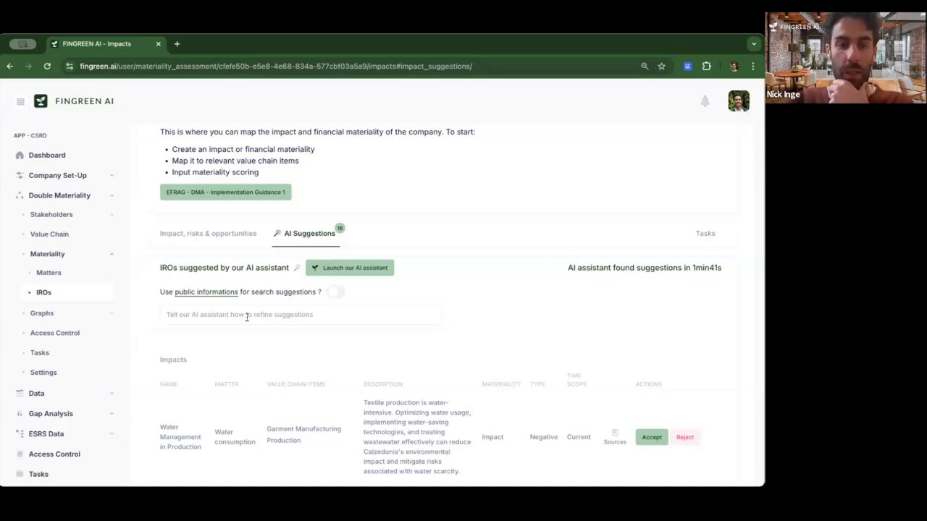
pyautogui.click(323, 268)
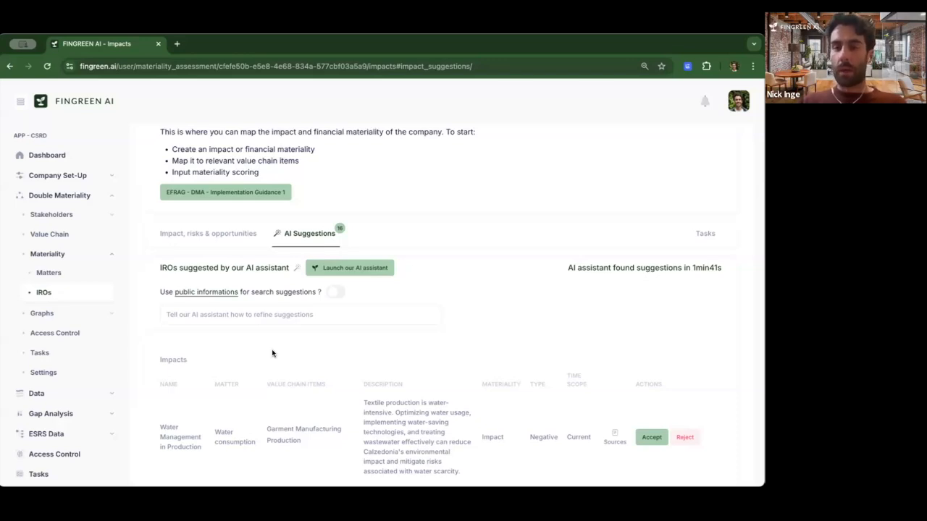
# Review the materiality and coverage of the matters, and open the Climate Change Impact on Raw Material Sourcing risk.
pyautogui.click(50, 274)
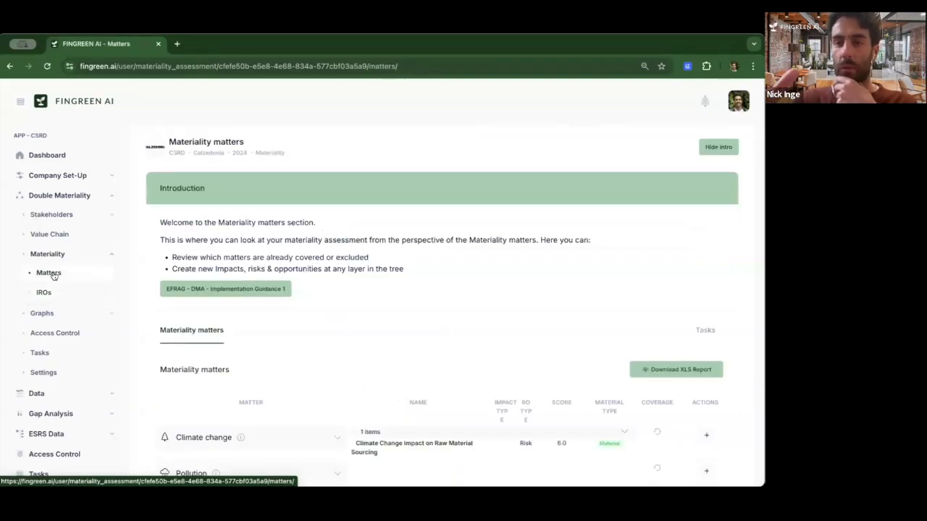
pyautogui.scroll(-3, 252, 288)
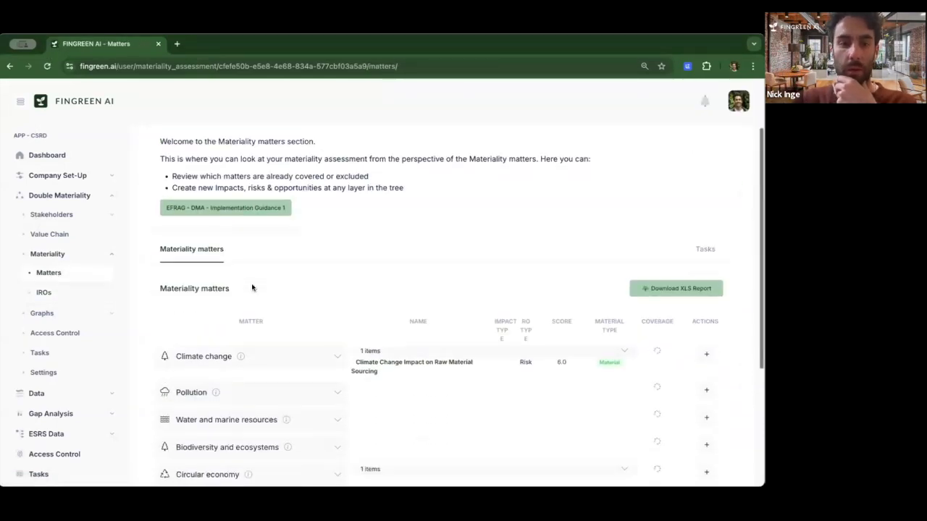
pyautogui.scroll(-1, 336, 242)
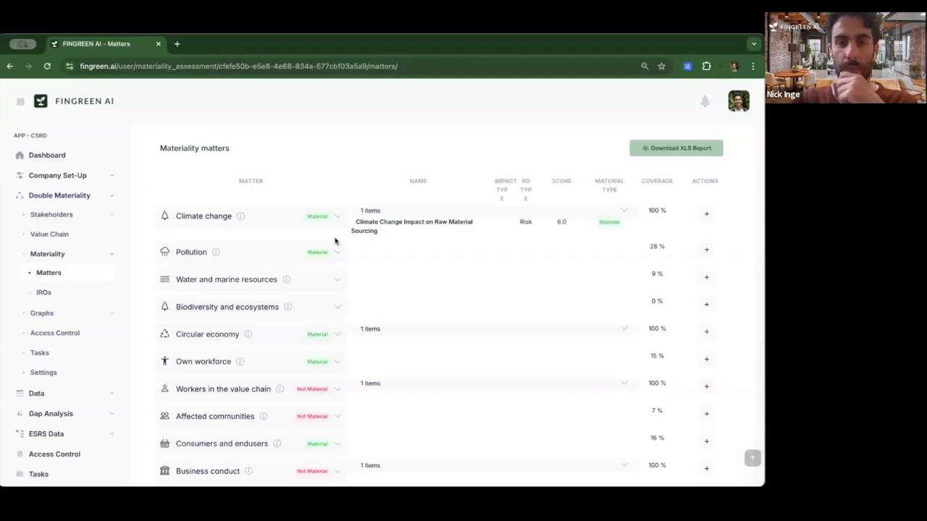
pyautogui.scroll(-1, 335, 241)
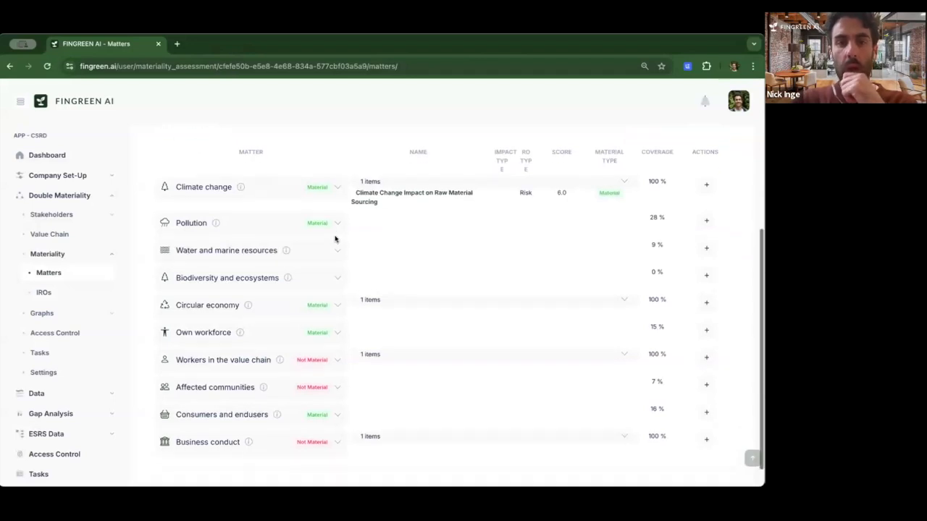
pyautogui.click(382, 197)
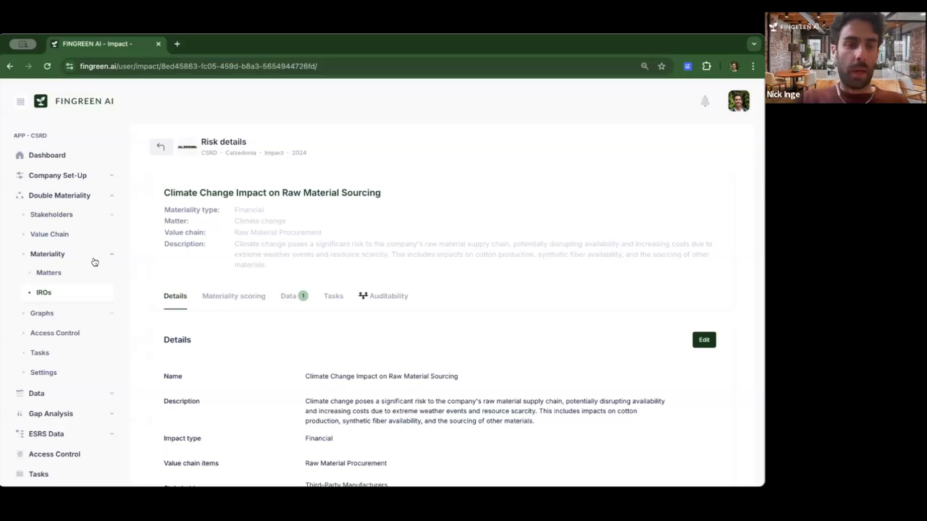
# Open the double materiality settings and examine the scoring range, method, threshold and custom score descriptions.
pyautogui.click(52, 372)
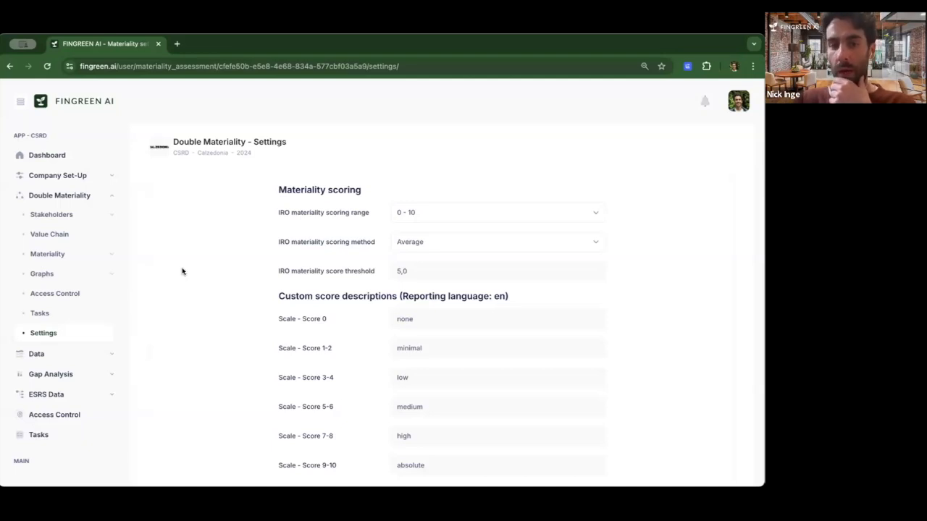
pyautogui.scroll(-2, 227, 323)
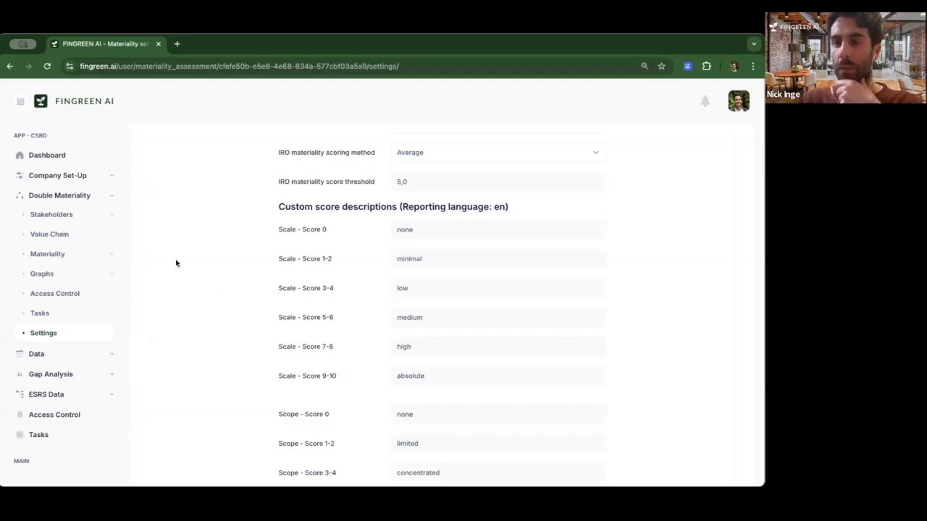
# Open the Risk of Non-Compliance with Regulations from the impacts, risks and opportunities list and view its connected data.
pyautogui.click(52, 256)
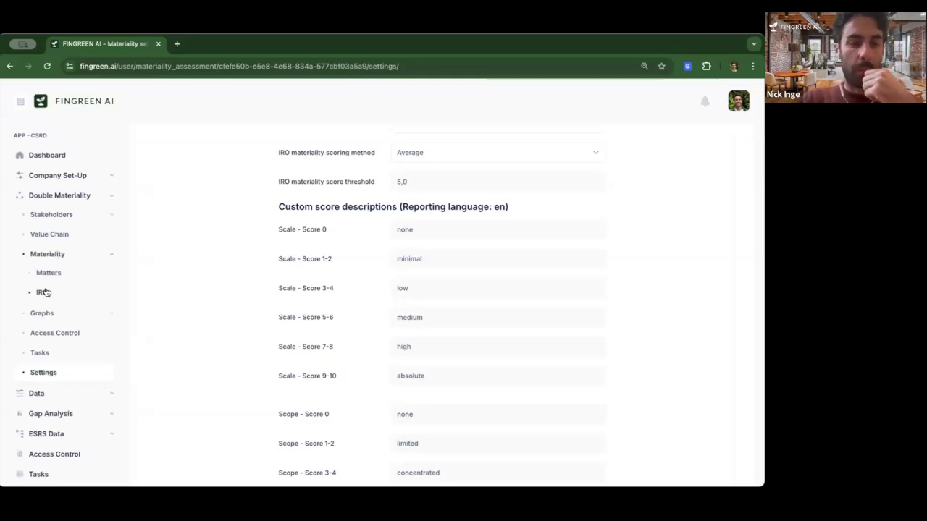
pyautogui.click(44, 292)
pyautogui.scroll(-2, 304, 286)
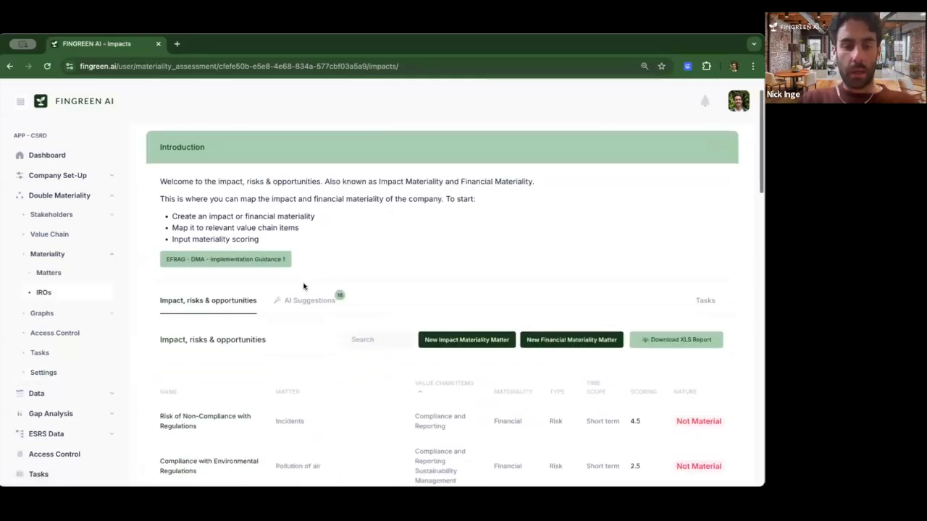
pyautogui.click(223, 372)
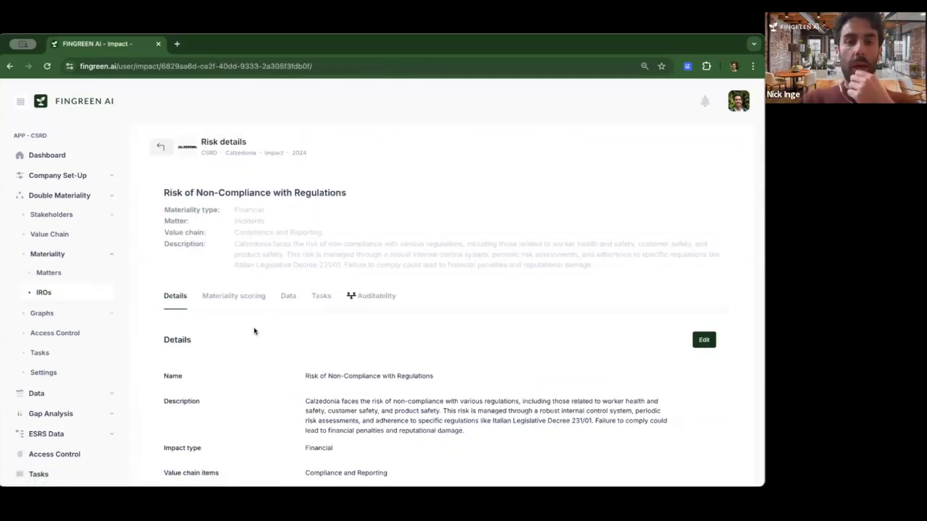
pyautogui.scroll(-2, 265, 321)
pyautogui.click(287, 227)
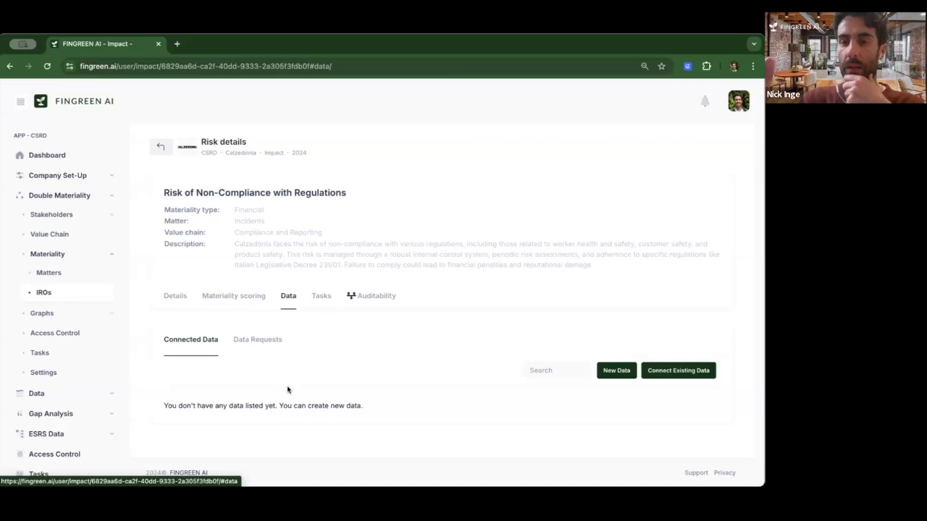
# Return to the impacts, risks and opportunities list and examine the scoring and nature of the listed items.
pyautogui.click(44, 292)
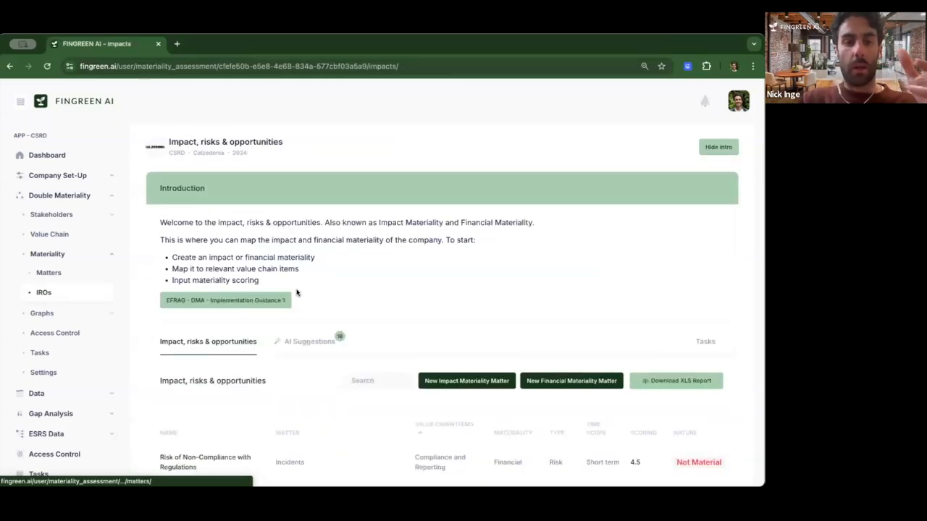
pyautogui.scroll(-1, 296, 292)
pyautogui.scroll(-1, 296, 292)
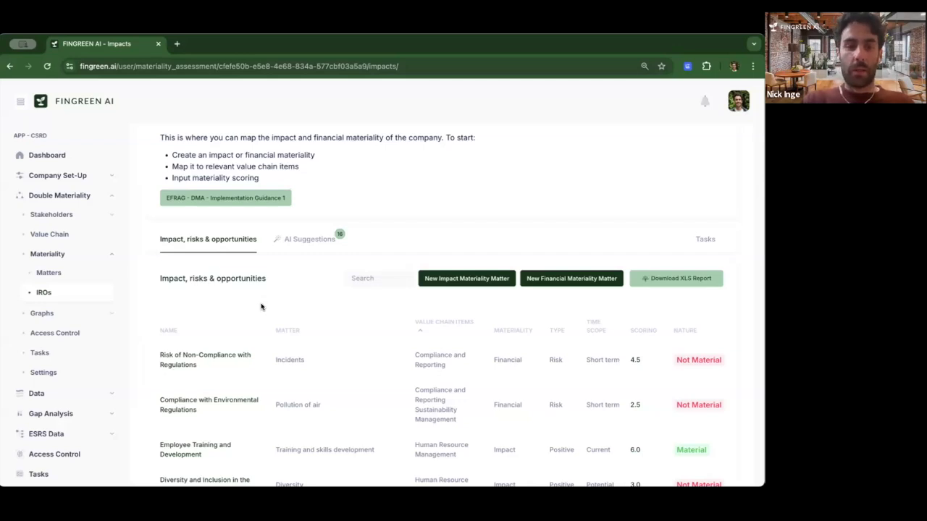
pyautogui.scroll(-1, 239, 293)
pyautogui.scroll(-1, 434, 247)
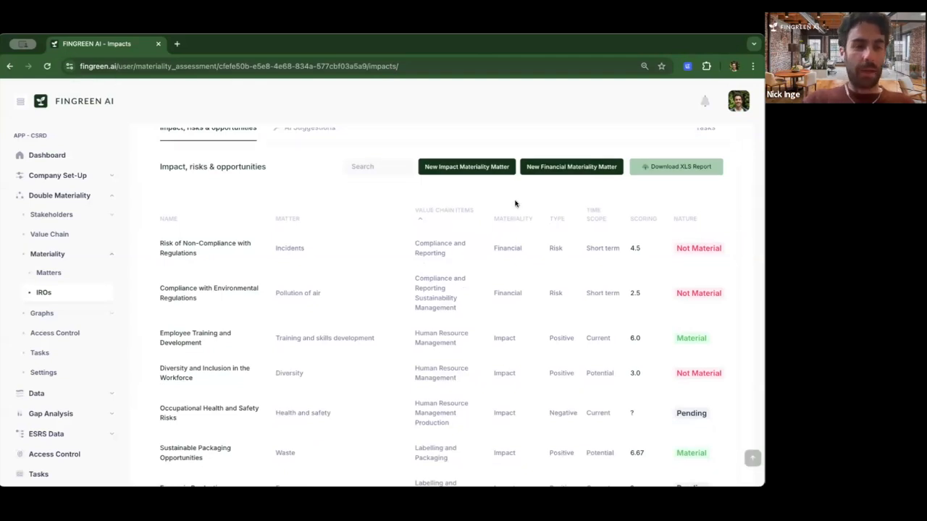
# Sort the impacts, risks and opportunities by nature, then by value chain items and finally by matter.
pyautogui.click(680, 217)
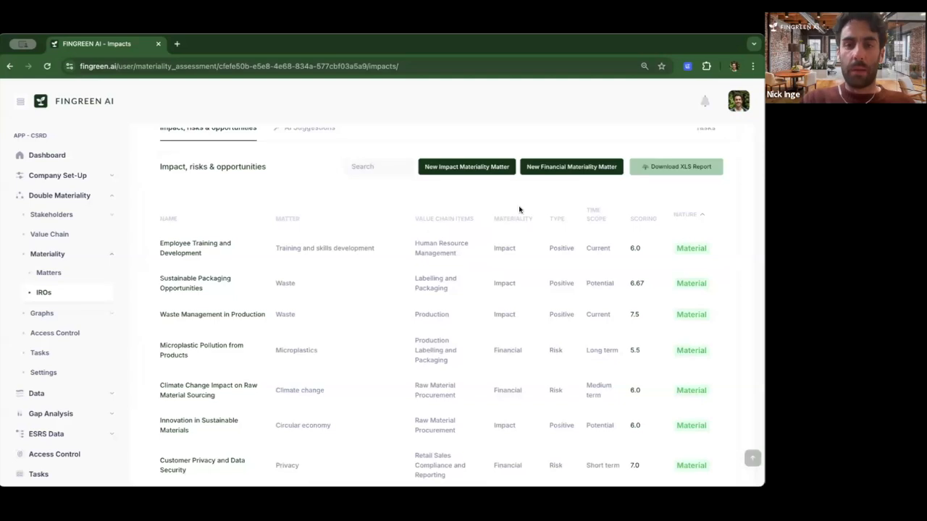
pyautogui.click(439, 218)
pyautogui.click(298, 219)
# Search the list for energy and view the details of the Energy Efficiency Opportunities in Production impact before returning to the list.
pyautogui.click(364, 167)
pyautogui.write('ener')
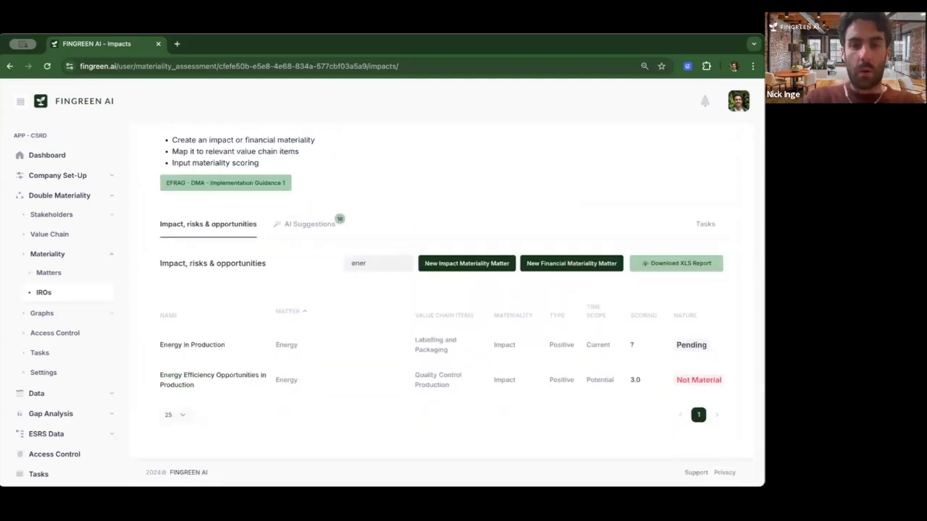
pyautogui.write('gy')
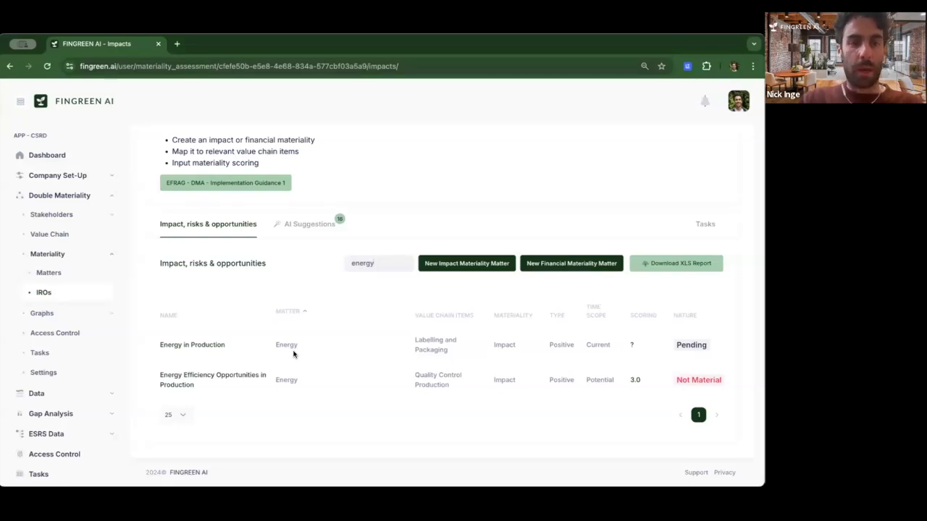
pyautogui.click(218, 378)
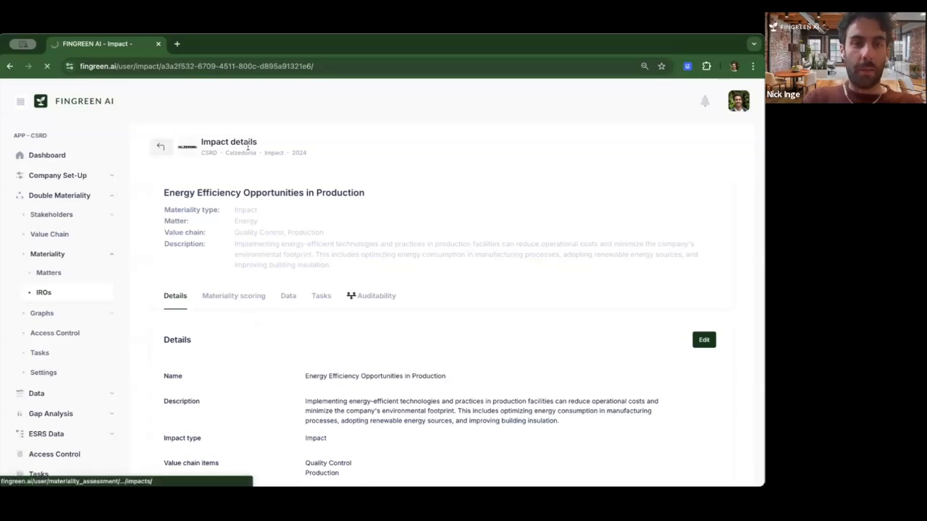
pyautogui.click(239, 152)
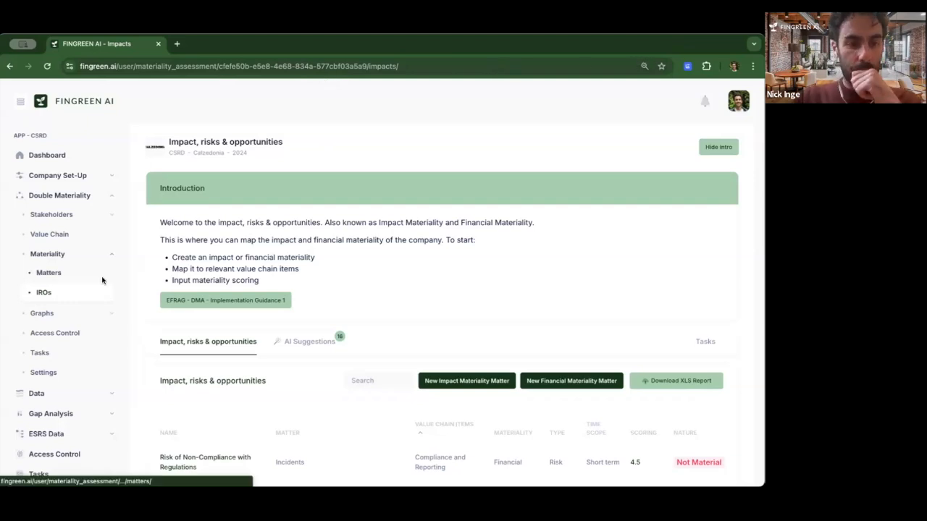
# Examine the materiality graphs by top-level matter and by matter, and zoom the top-level graph in on the area around Climate change.
pyautogui.click(50, 314)
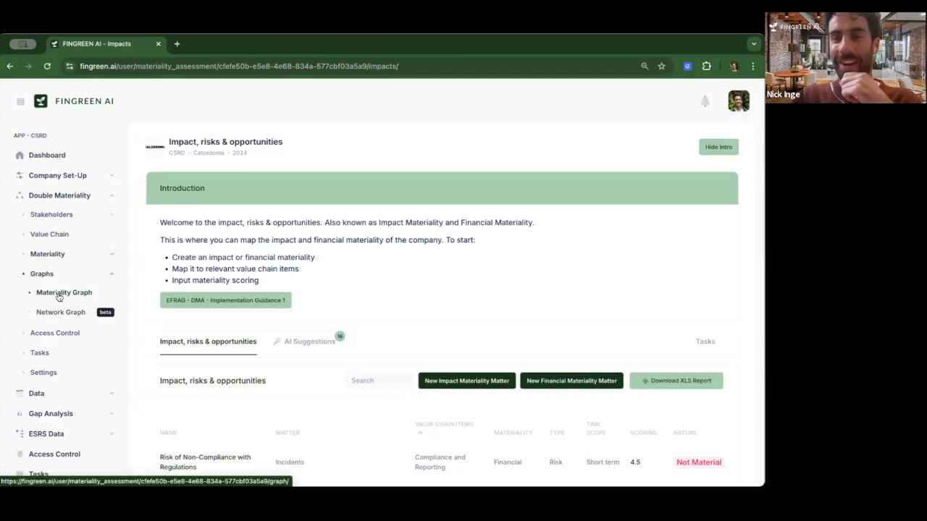
pyautogui.click(59, 297)
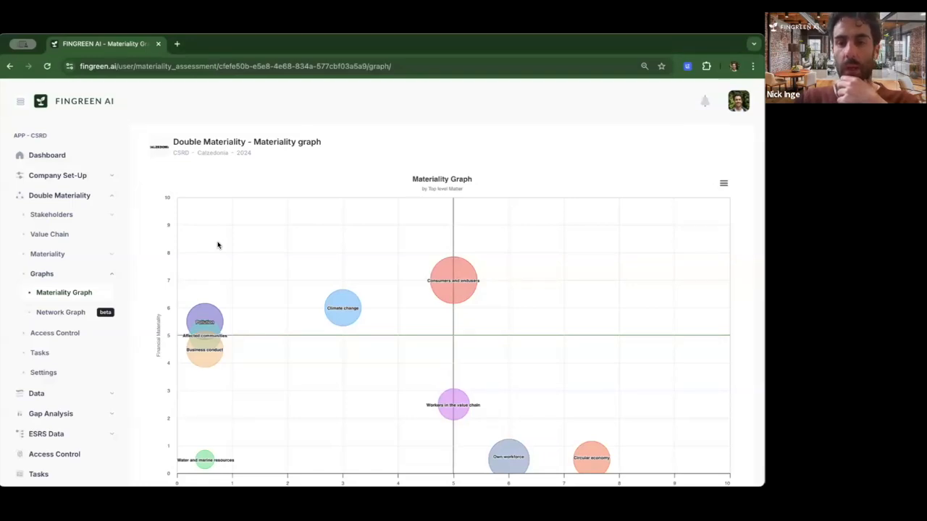
pyautogui.scroll(-5, 217, 245)
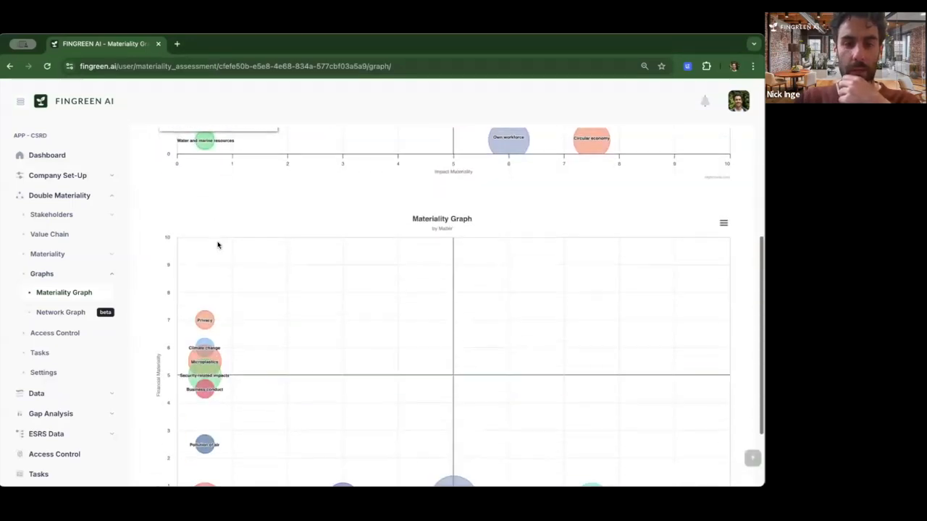
pyautogui.scroll(4, 217, 245)
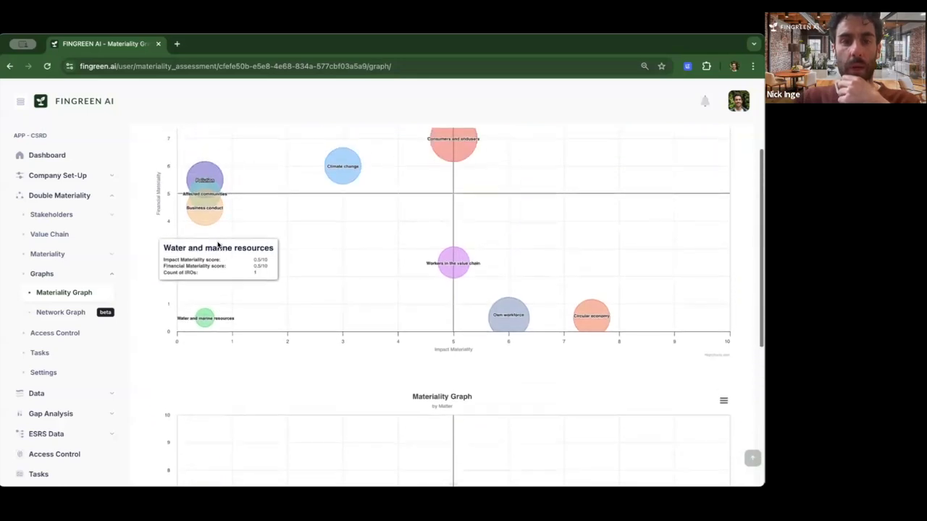
pyautogui.scroll(1, 330, 230)
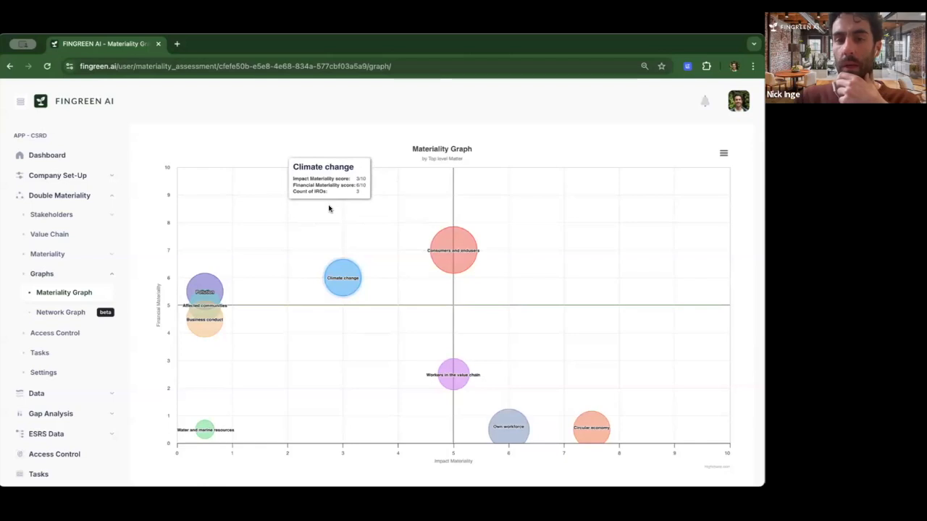
pyautogui.moveTo(217, 243); pyautogui.dragTo(350, 347)
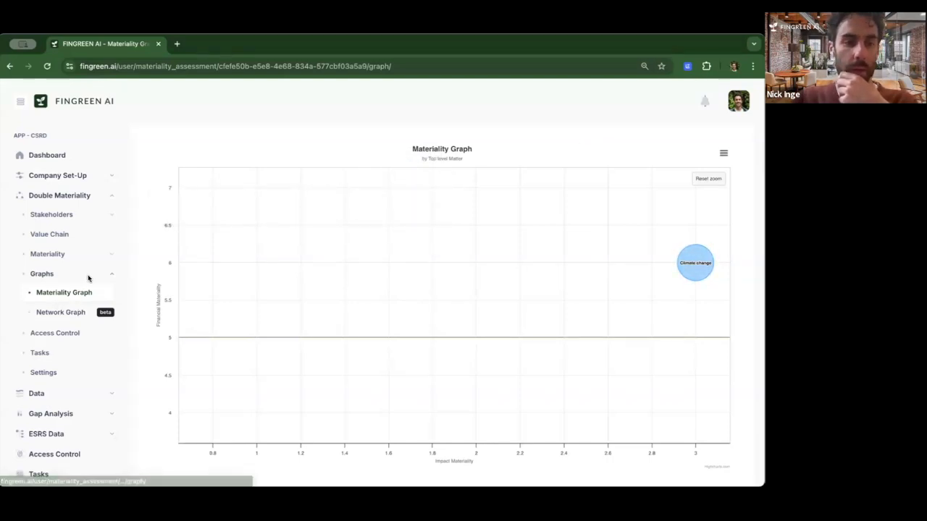
# Go back from the materiality graph to the impacts, risks and opportunities and review the listed items.
pyautogui.click(68, 258)
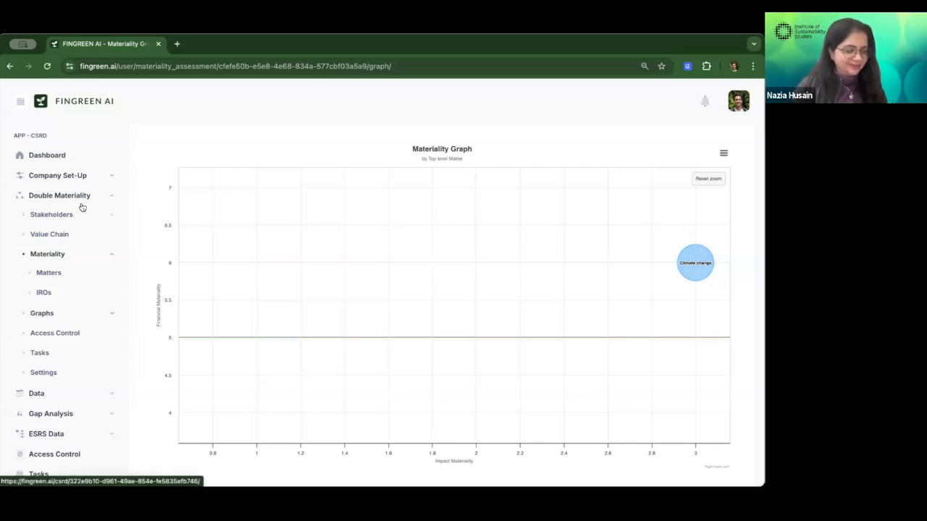
pyautogui.click(44, 298)
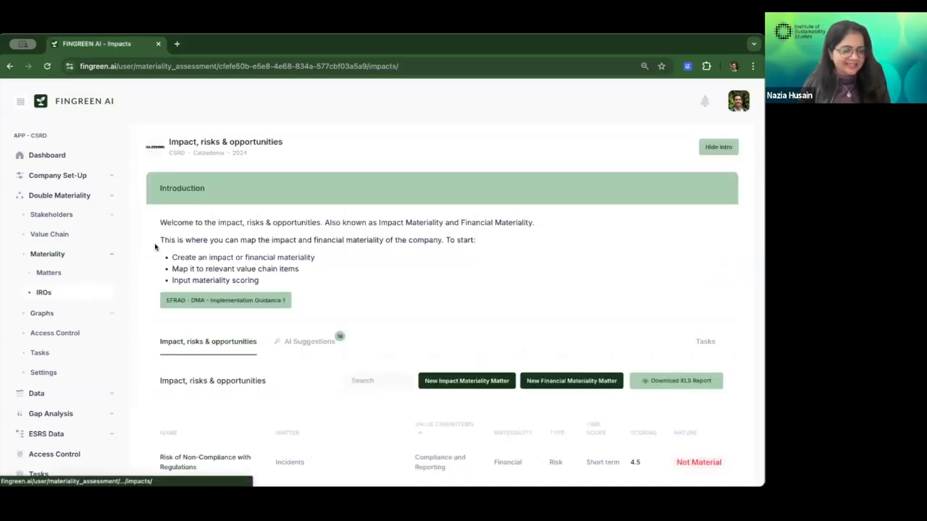
pyautogui.scroll(-2, 226, 241)
pyautogui.scroll(-2, 226, 241)
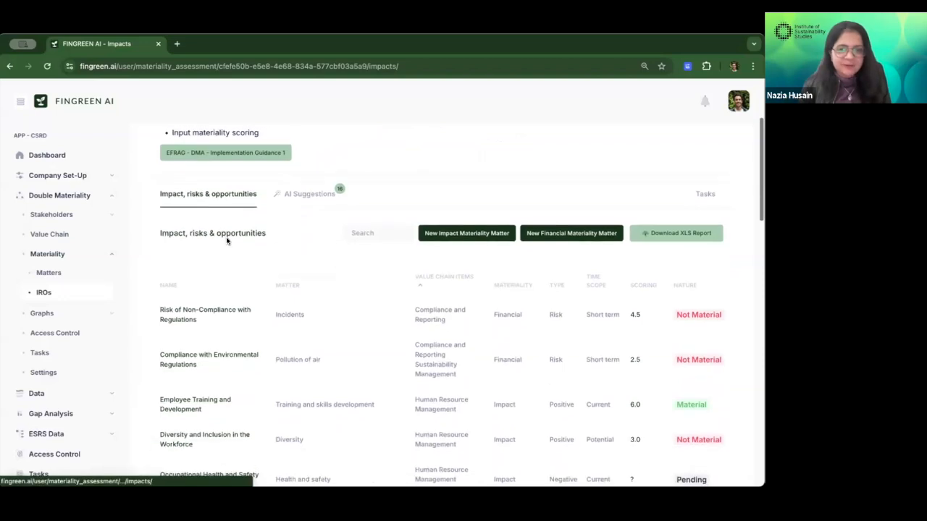